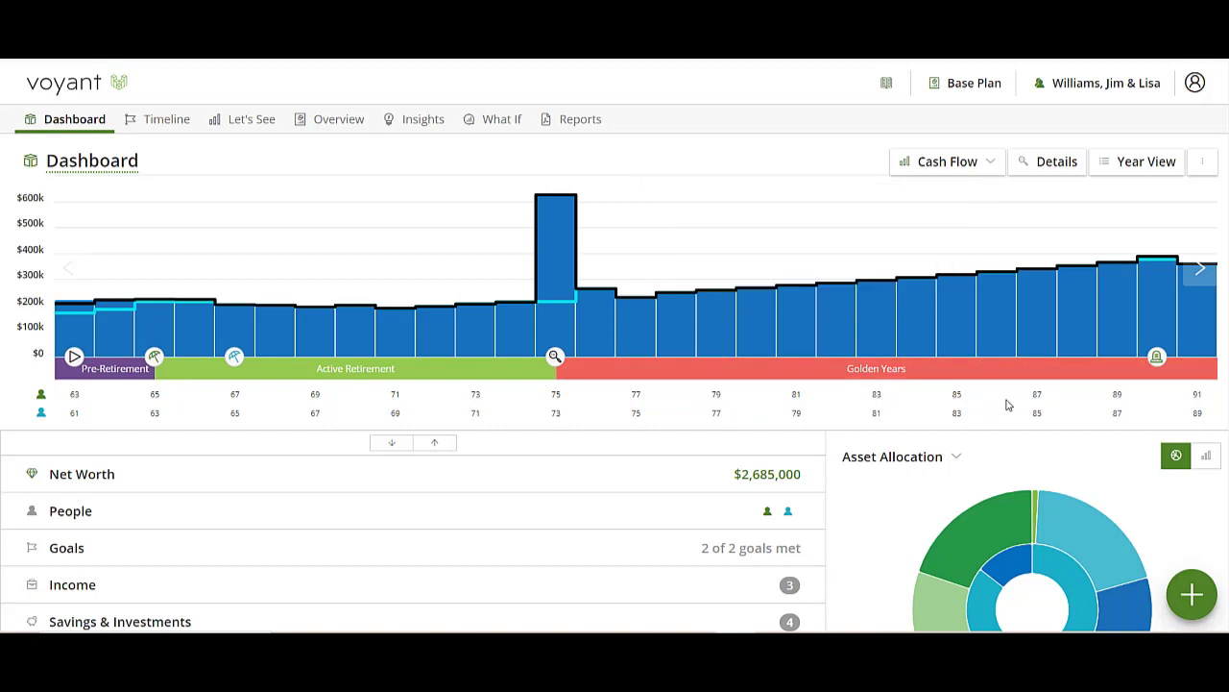
Open the Longevity Risk (Annuity) insight and set the share of retirement accounts transferred to the variable annuity to 51%
click(426, 128)
scroll(433, 521, down, 5)
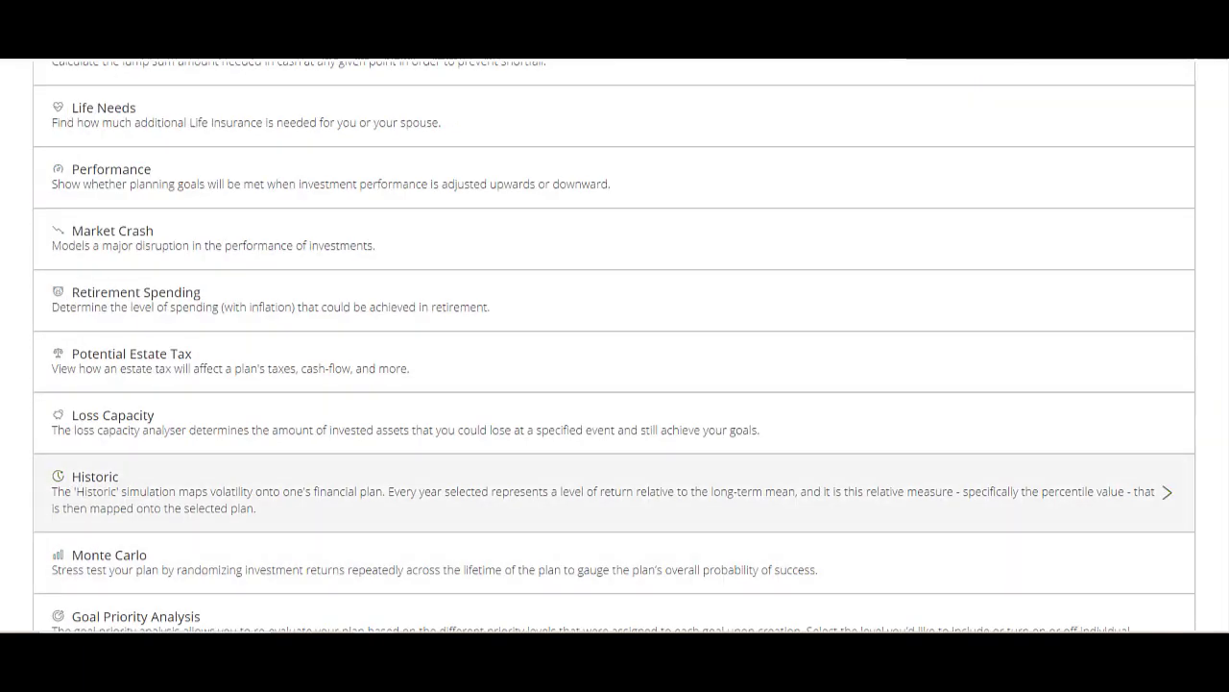
scroll(86, 487, down, 2)
scroll(86, 487, down, 2)
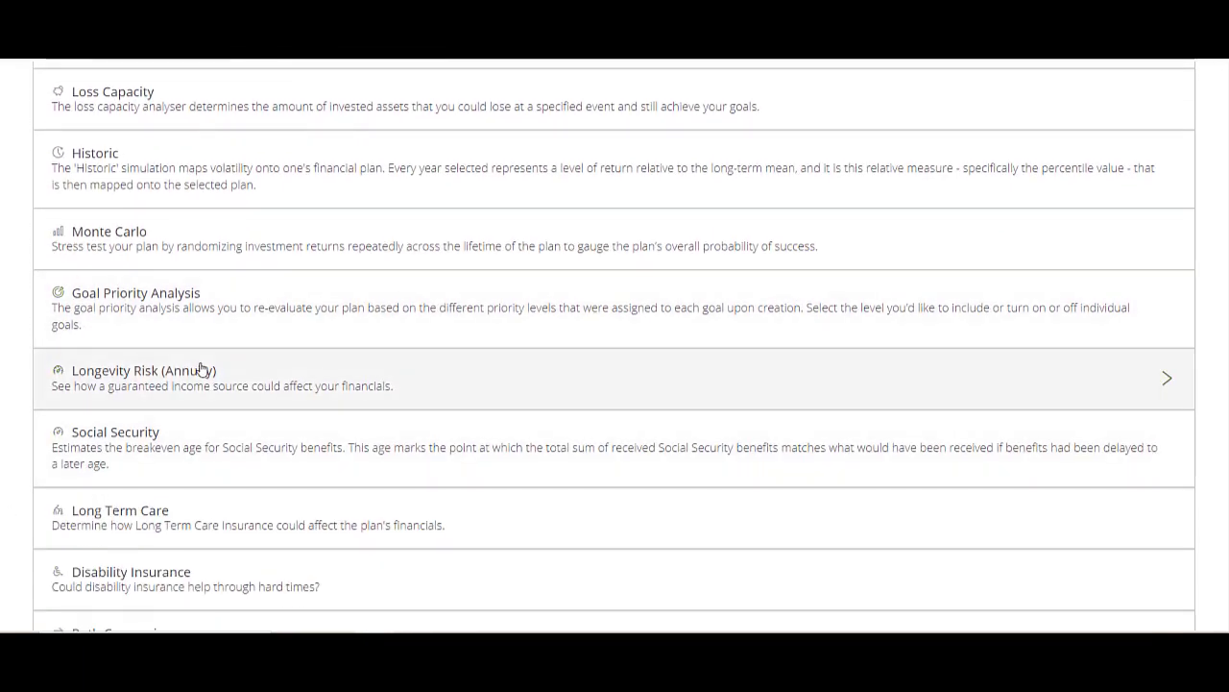
click(402, 374)
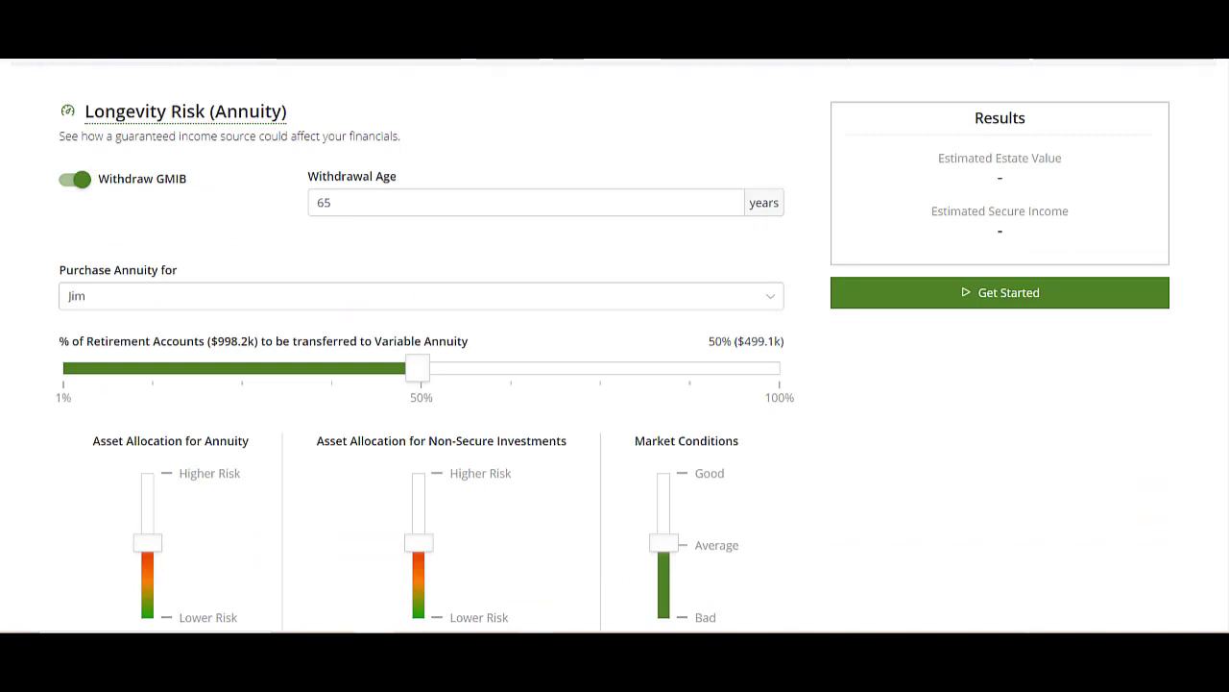
drag(392, 387, 425, 368)
click(104, 298)
click(123, 331)
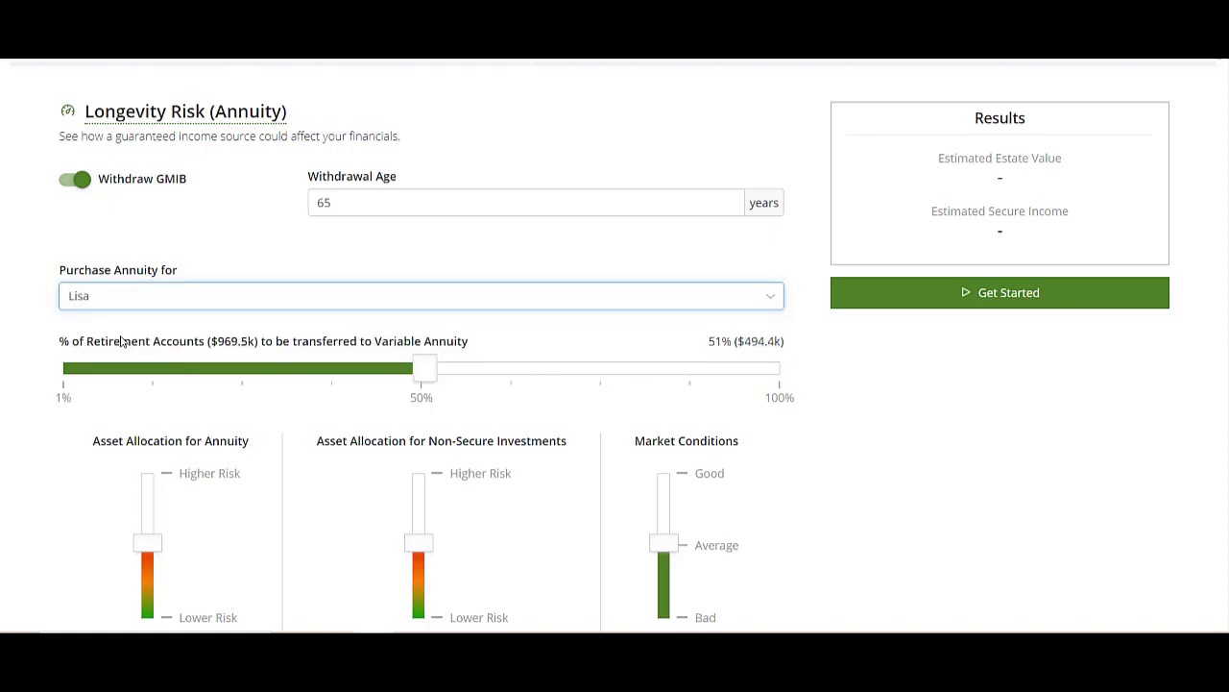
click(151, 298)
click(148, 321)
Set the annuity withdrawal age to 70 years and run the simulation
double_click(355, 209)
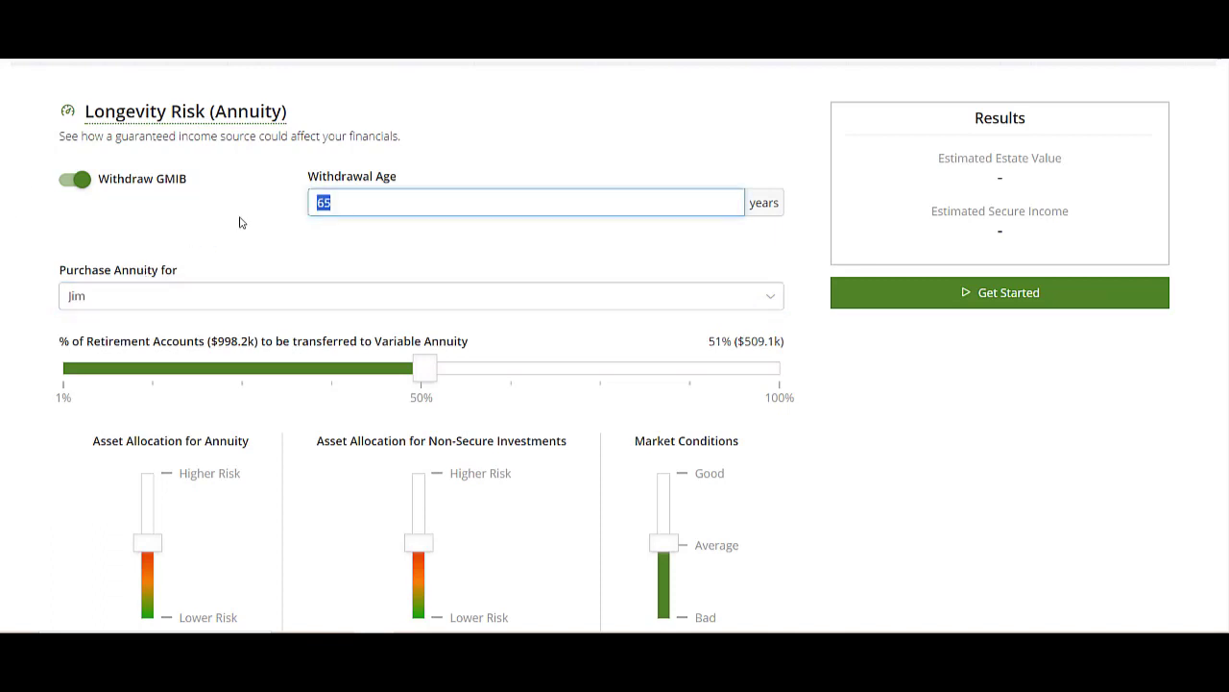
text(70)
scroll(1169, 450, down, 1)
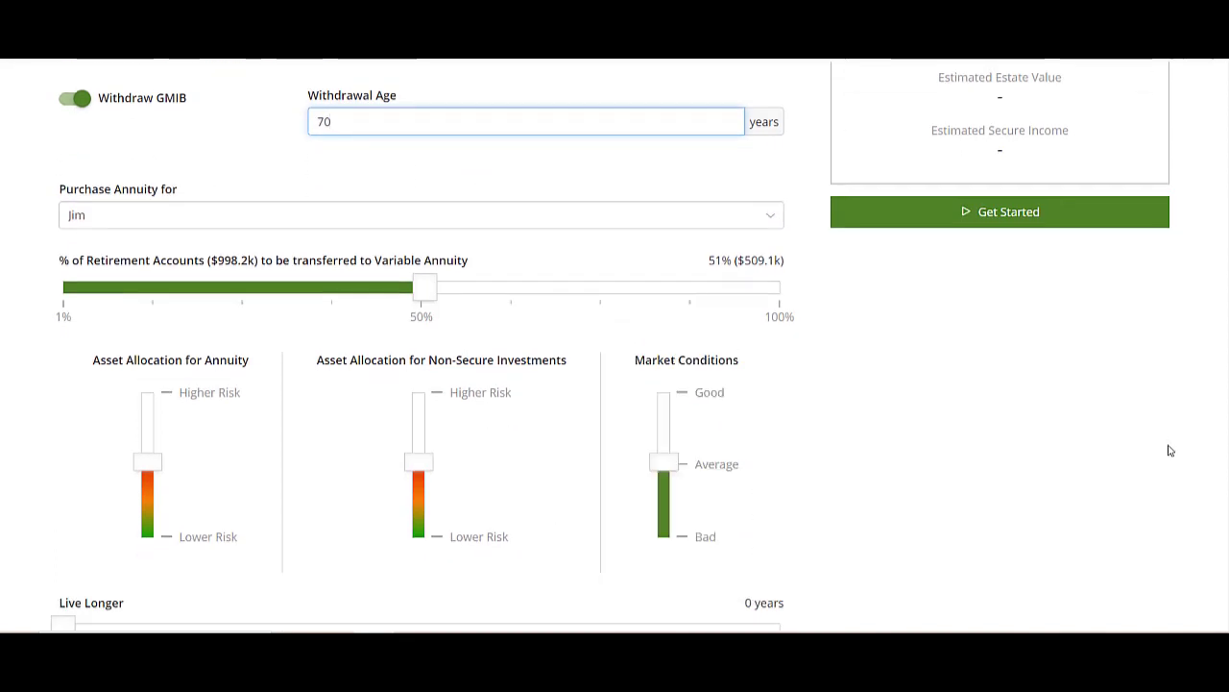
click(1008, 212)
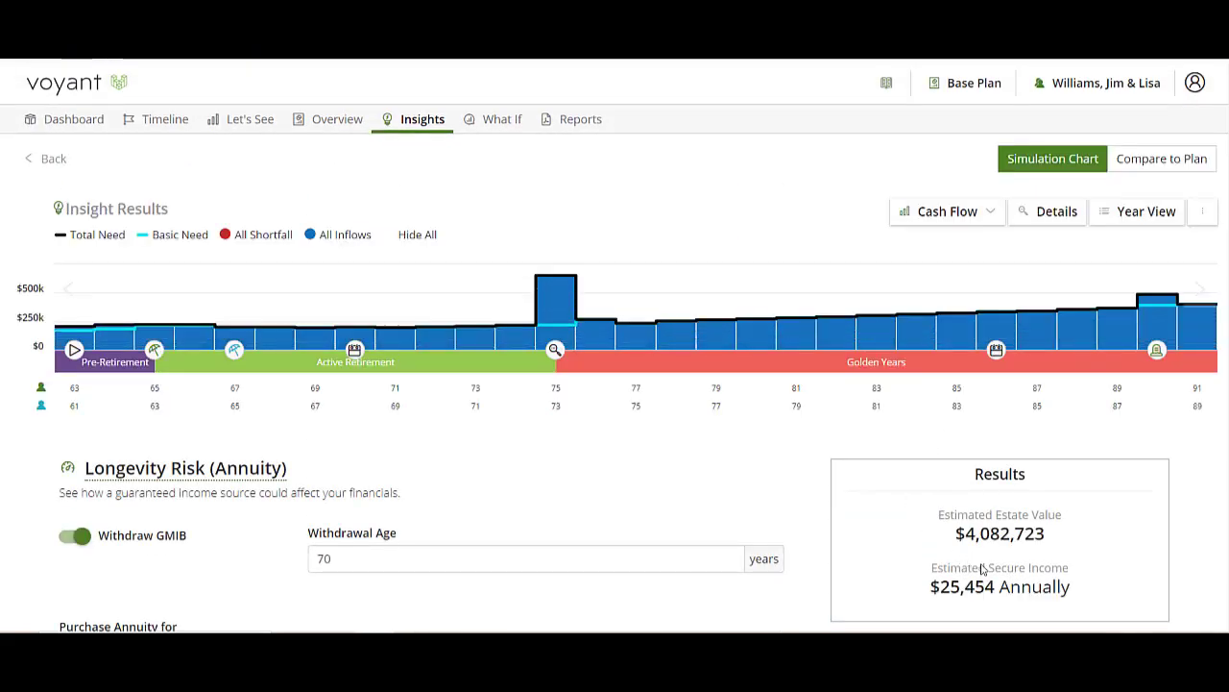
Show the detailed cash flow breakdown of the annuity simulation and check the GMIB withdrawal events on the timeline
scroll(1188, 615, down, 2)
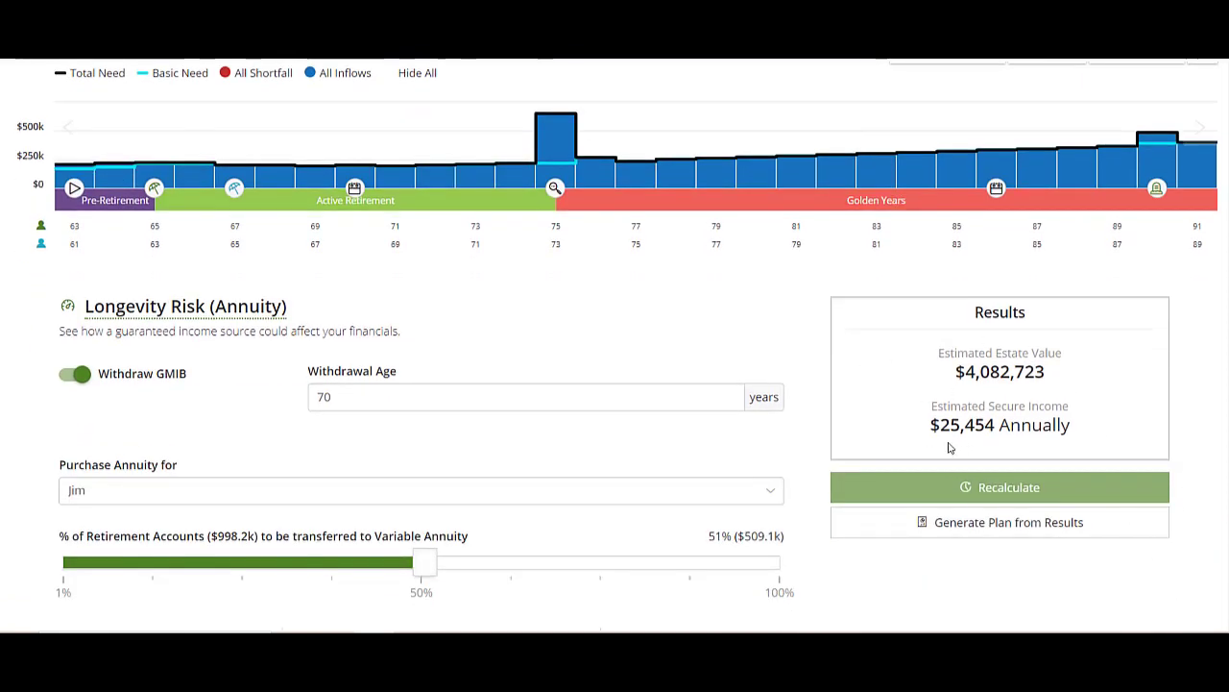
scroll(950, 447, up, 2)
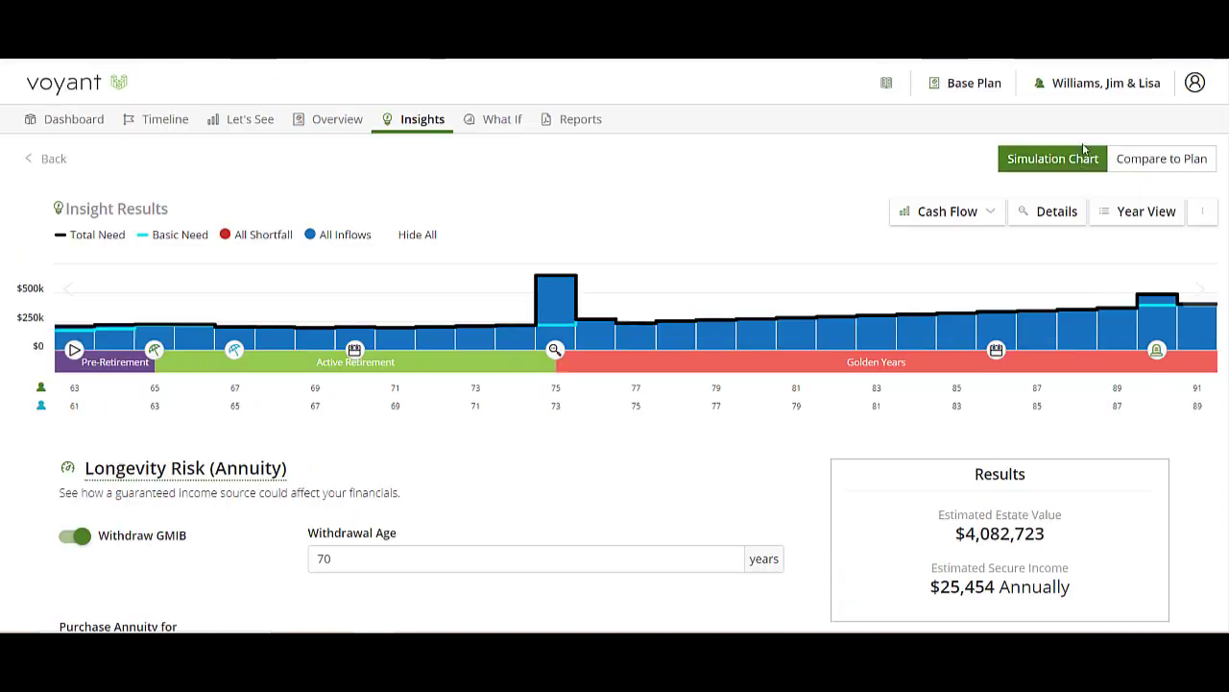
click(1054, 217)
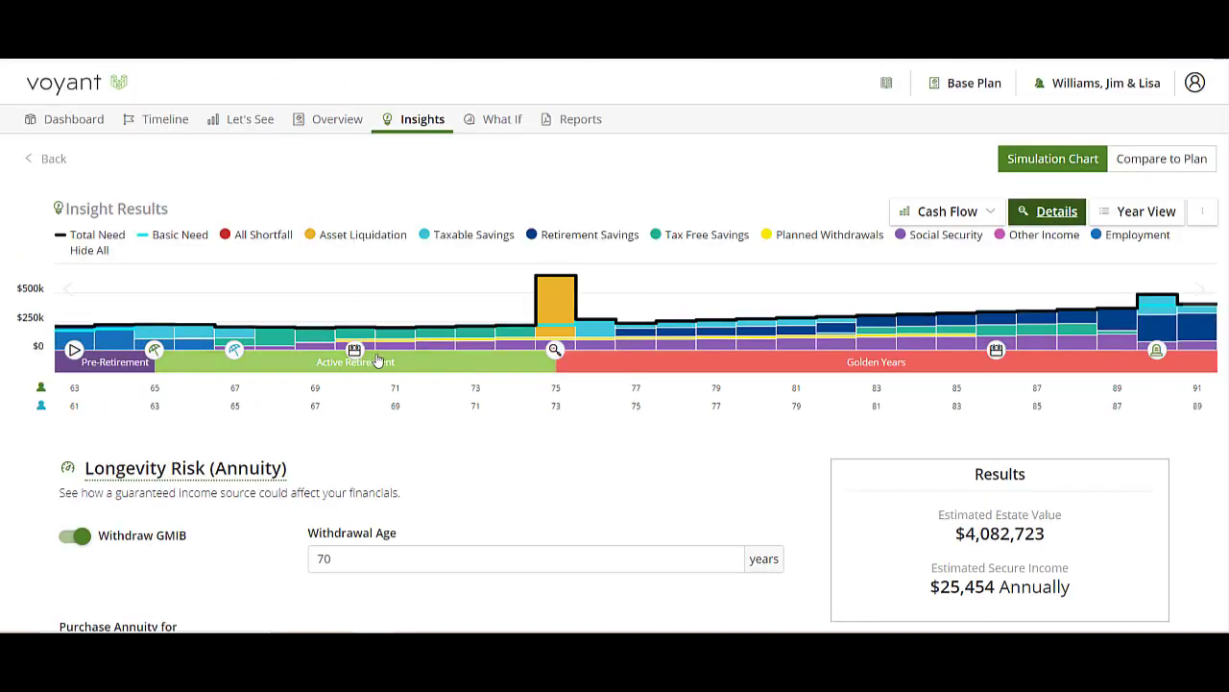
mouse_move(351, 346)
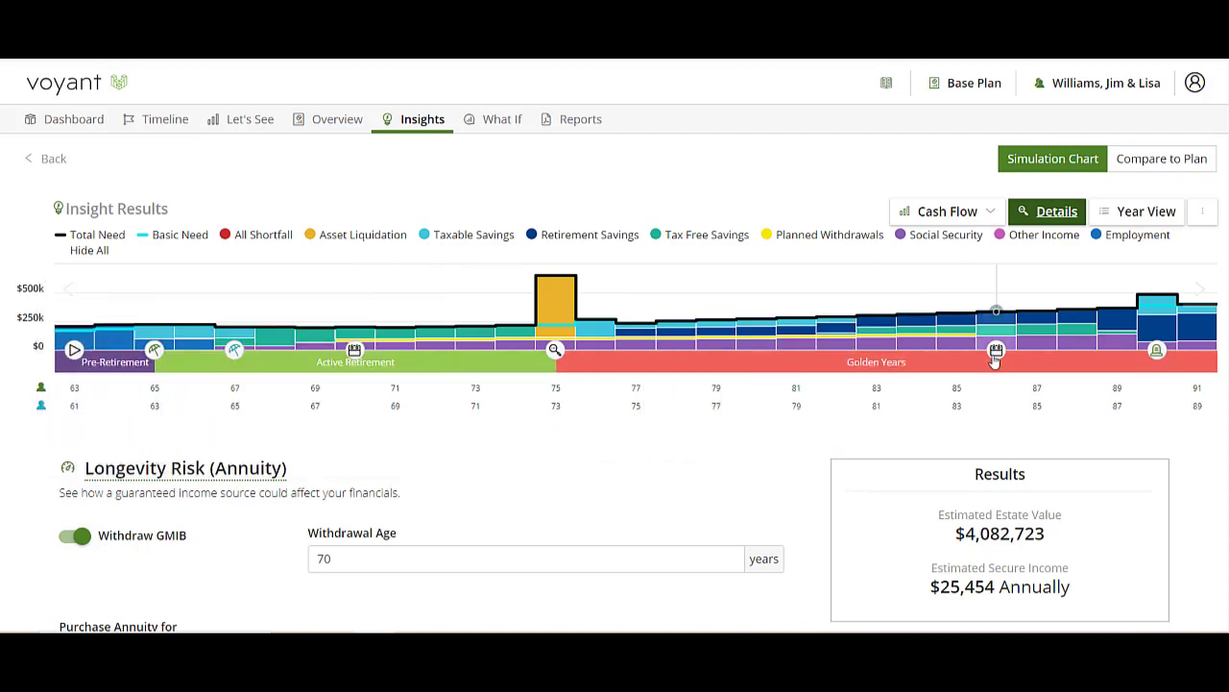
mouse_move(996, 353)
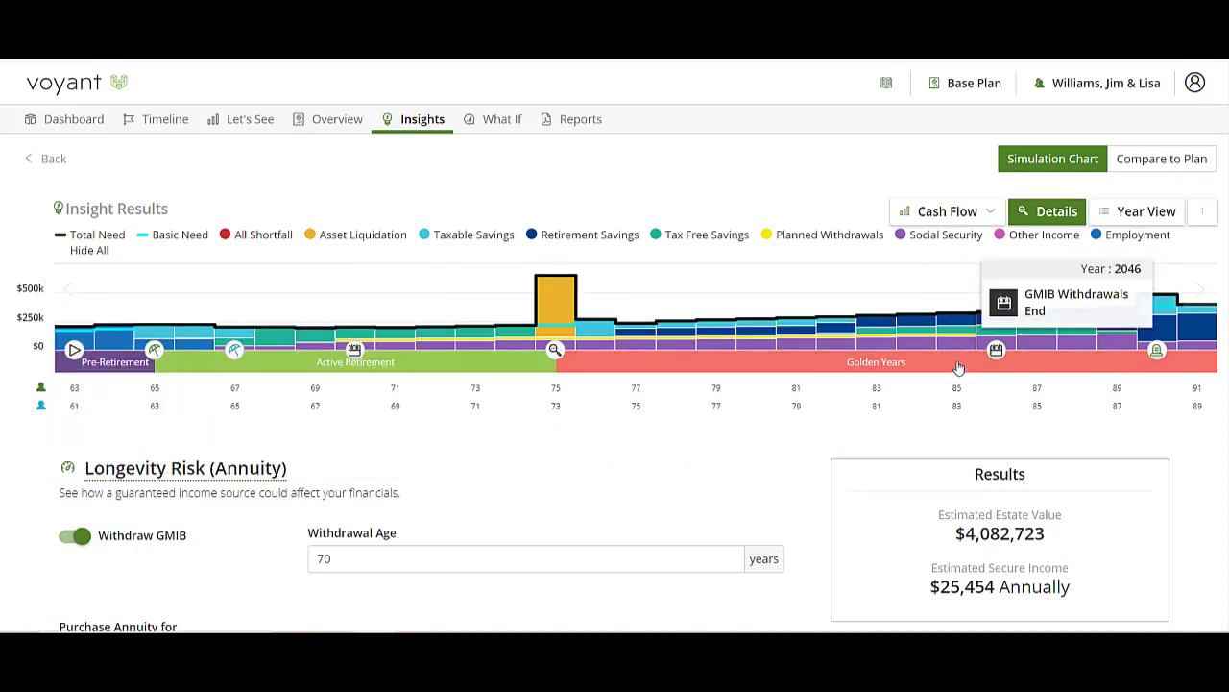
Compare the annuity simulation's cash flow with the base plan
click(1151, 165)
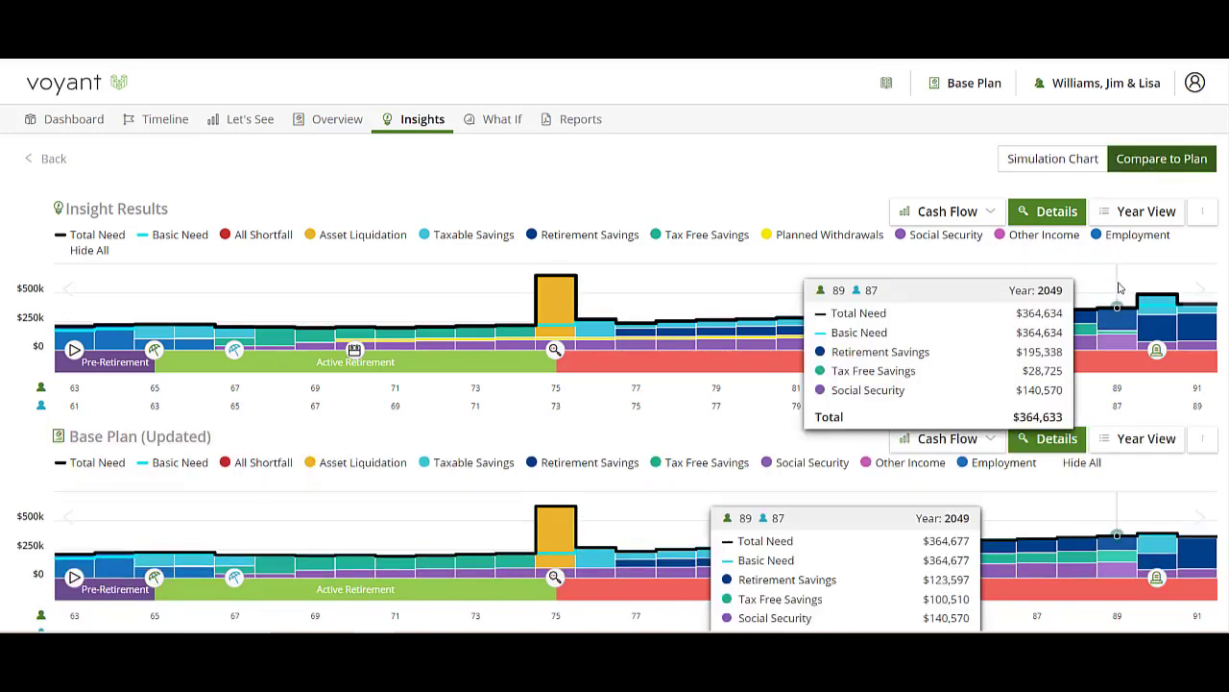
scroll(1131, 413, down, 2)
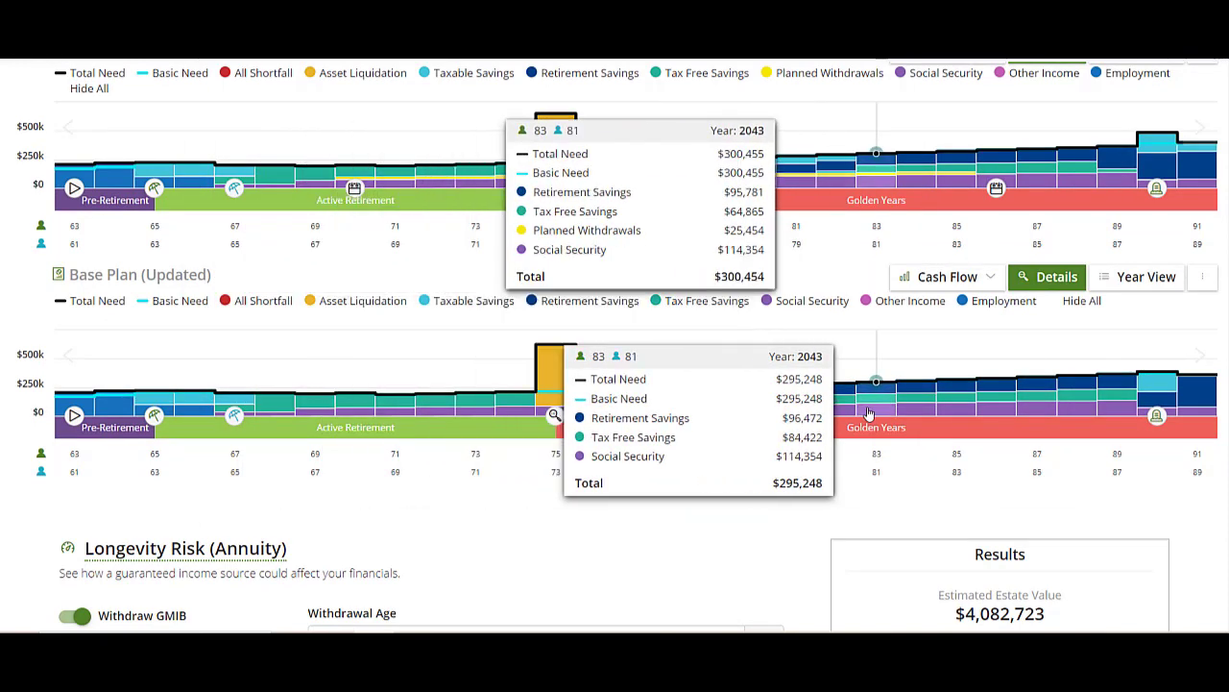
scroll(1046, 508, down, 2)
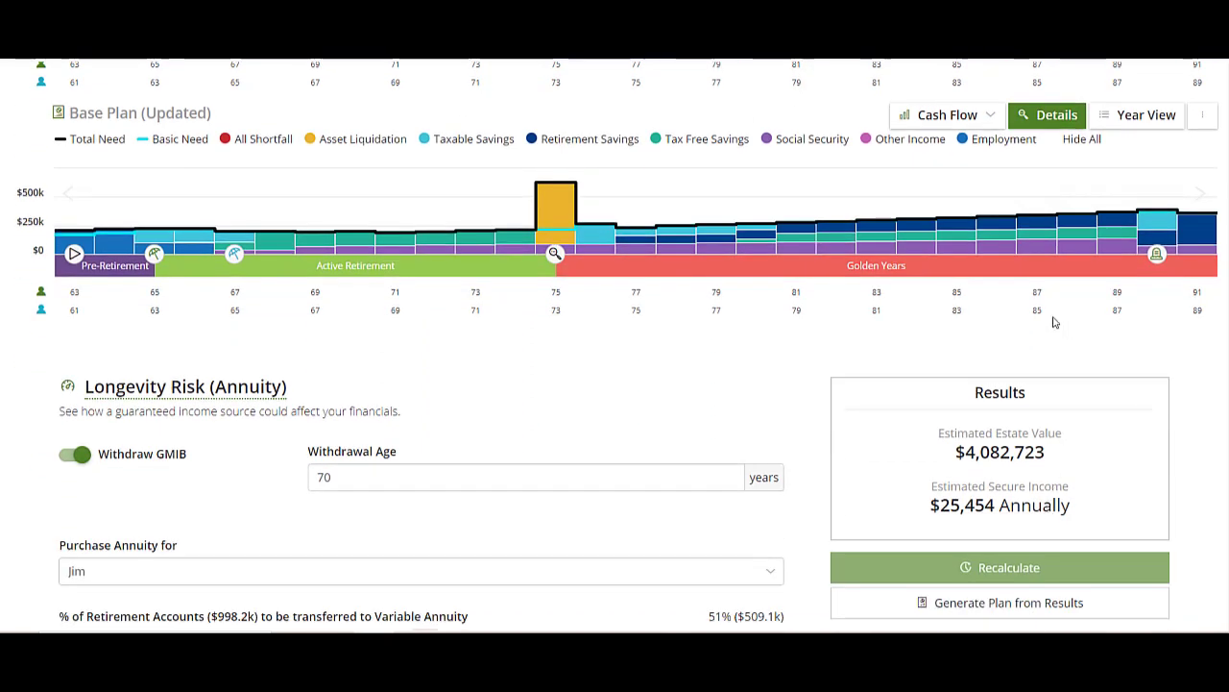
Generate a new plan named "Contingency plan" from the annuity results and show its detailed cash flow on the dashboard
scroll(706, 471, down, 2)
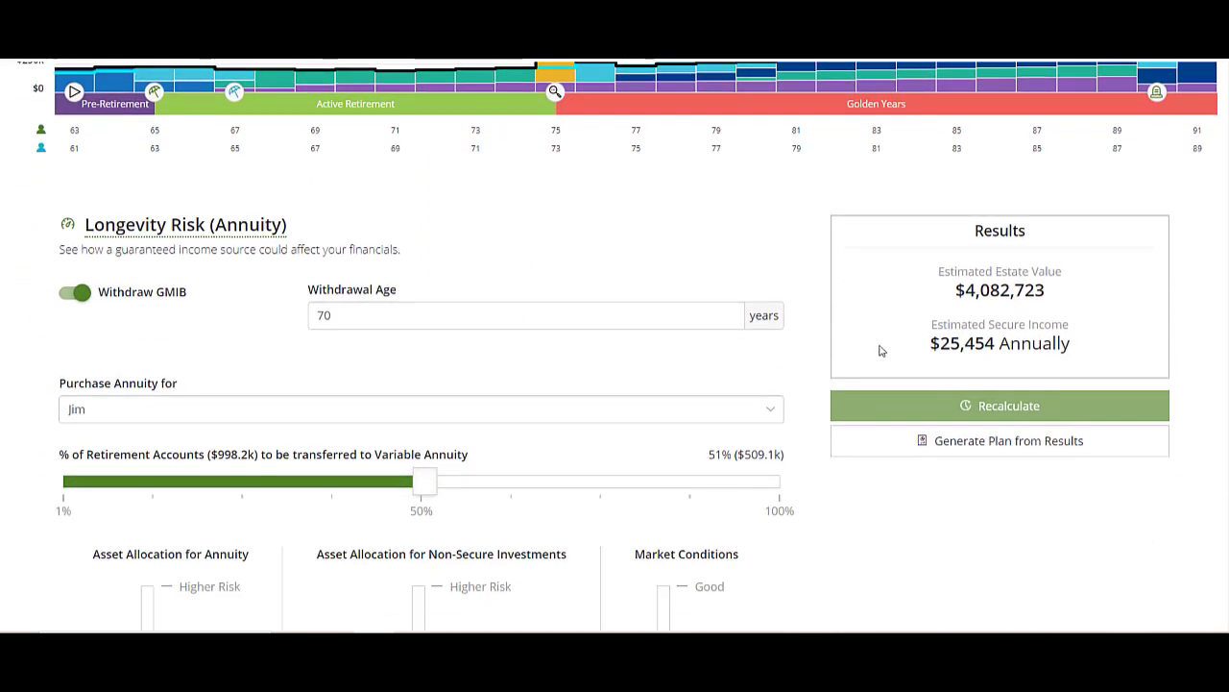
click(1024, 446)
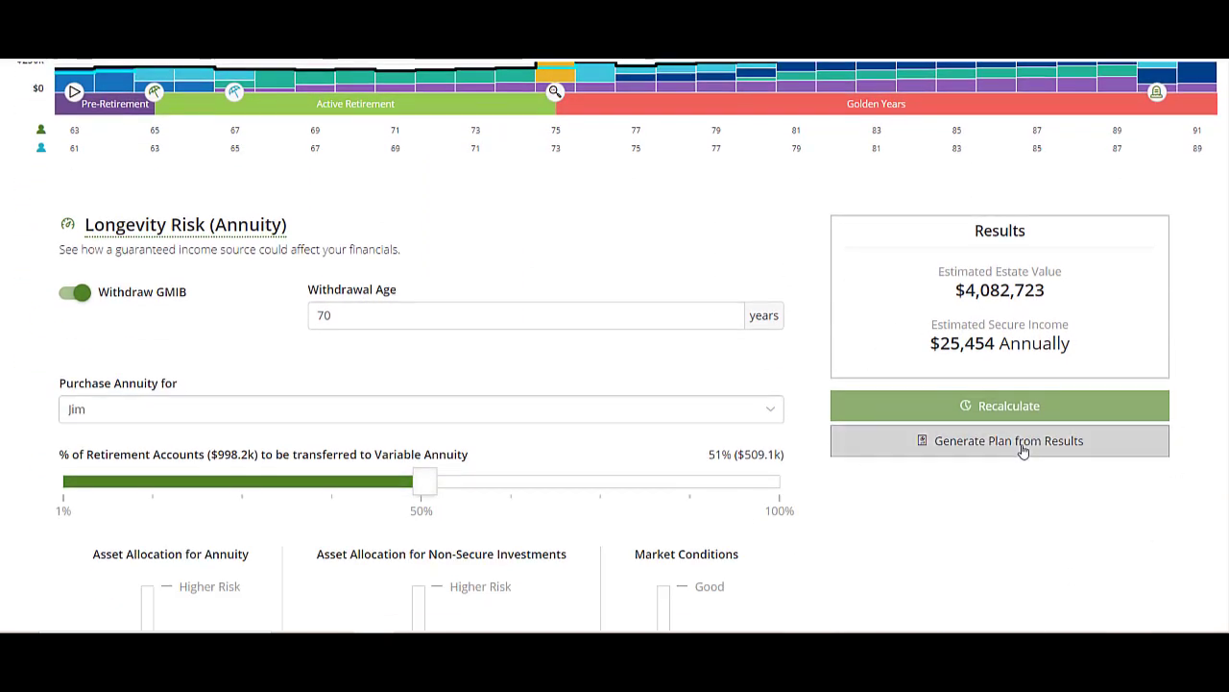
click(553, 186)
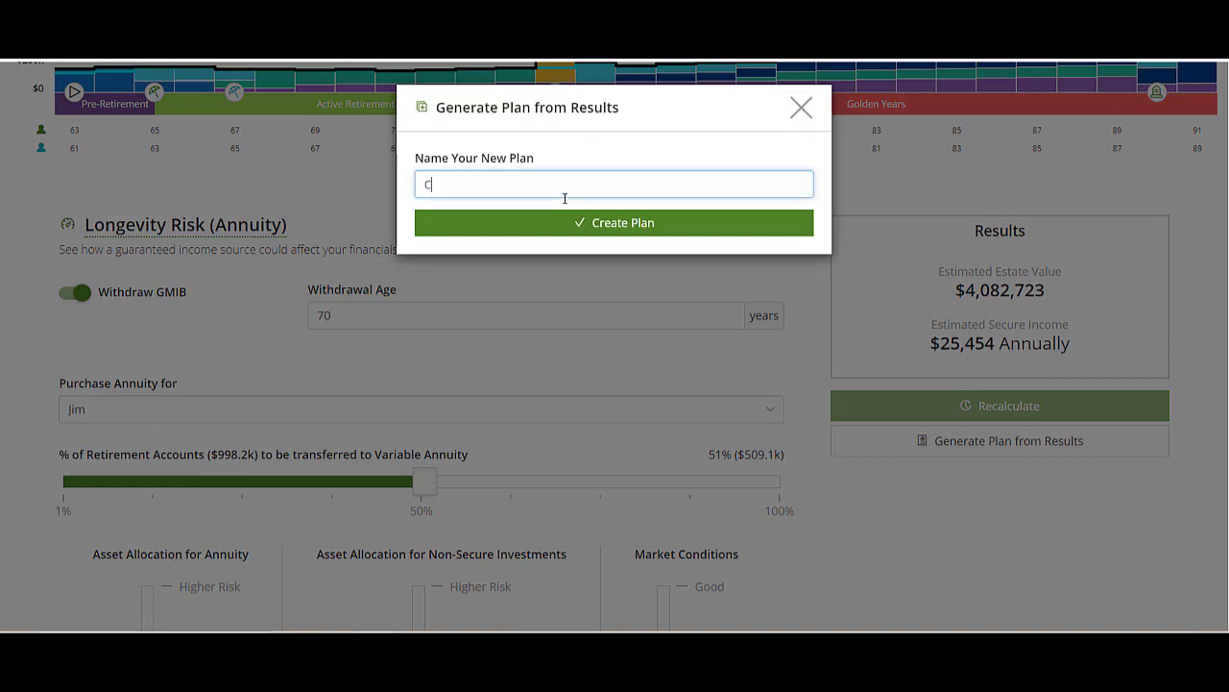
text(Contingency plan)
click(645, 239)
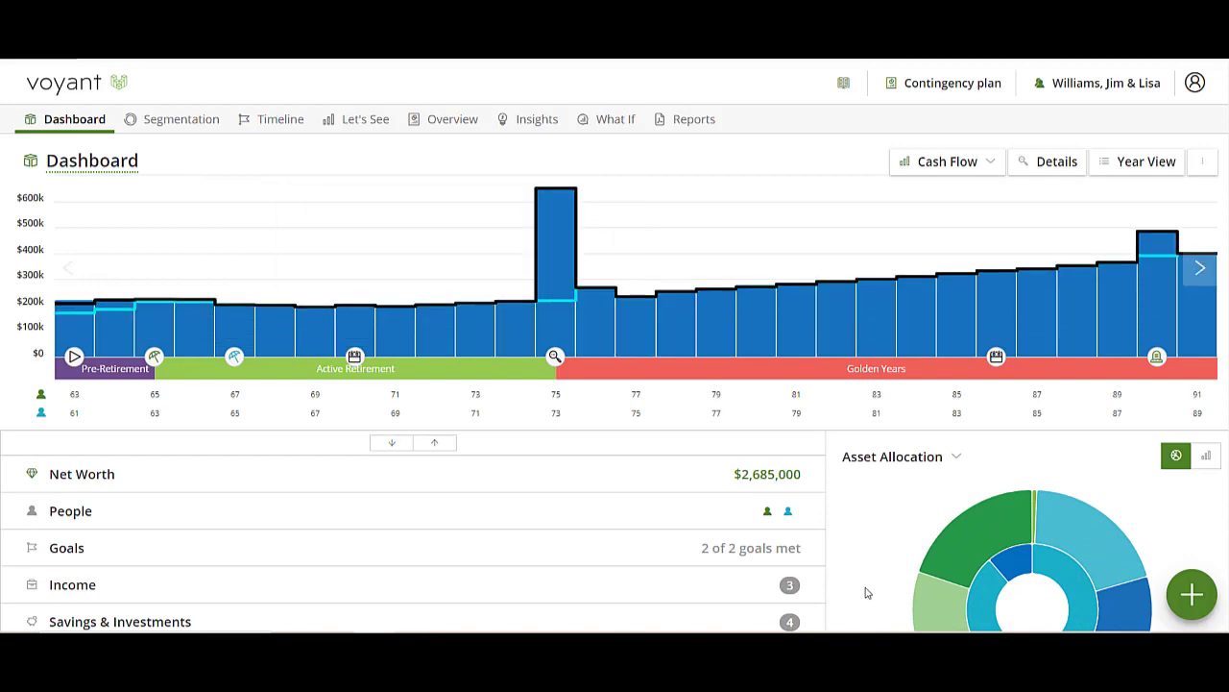
click(1050, 162)
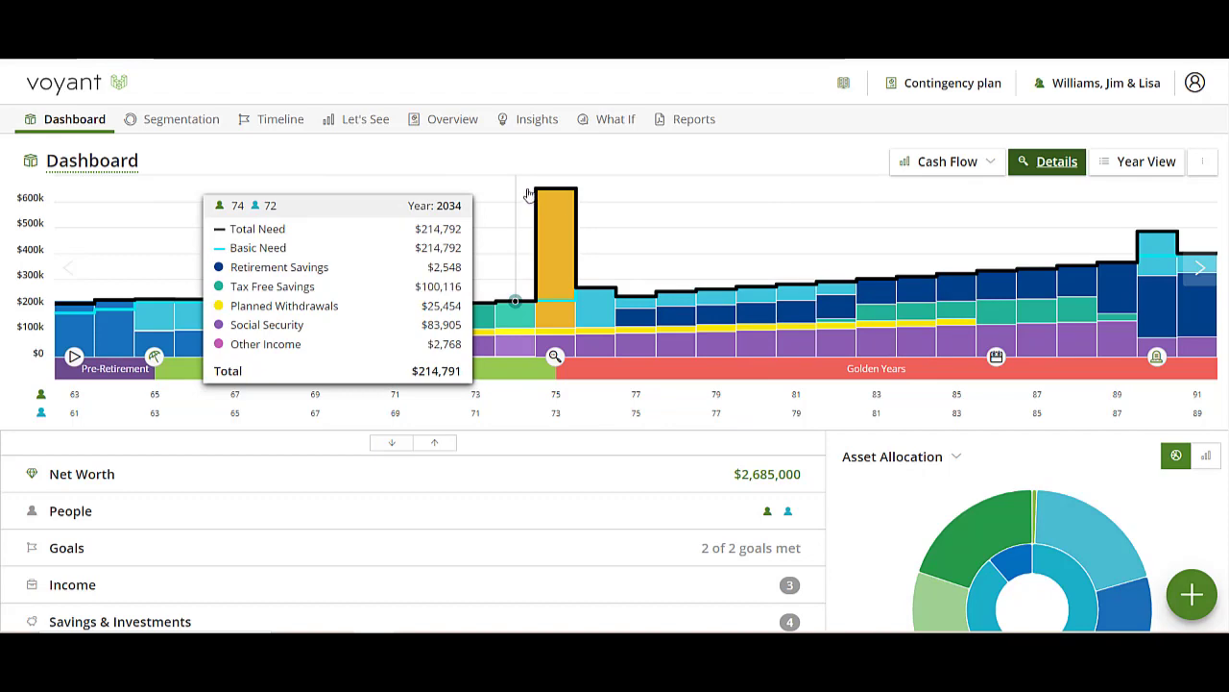
Open the Long Term Care insight for the contingency plan
click(537, 124)
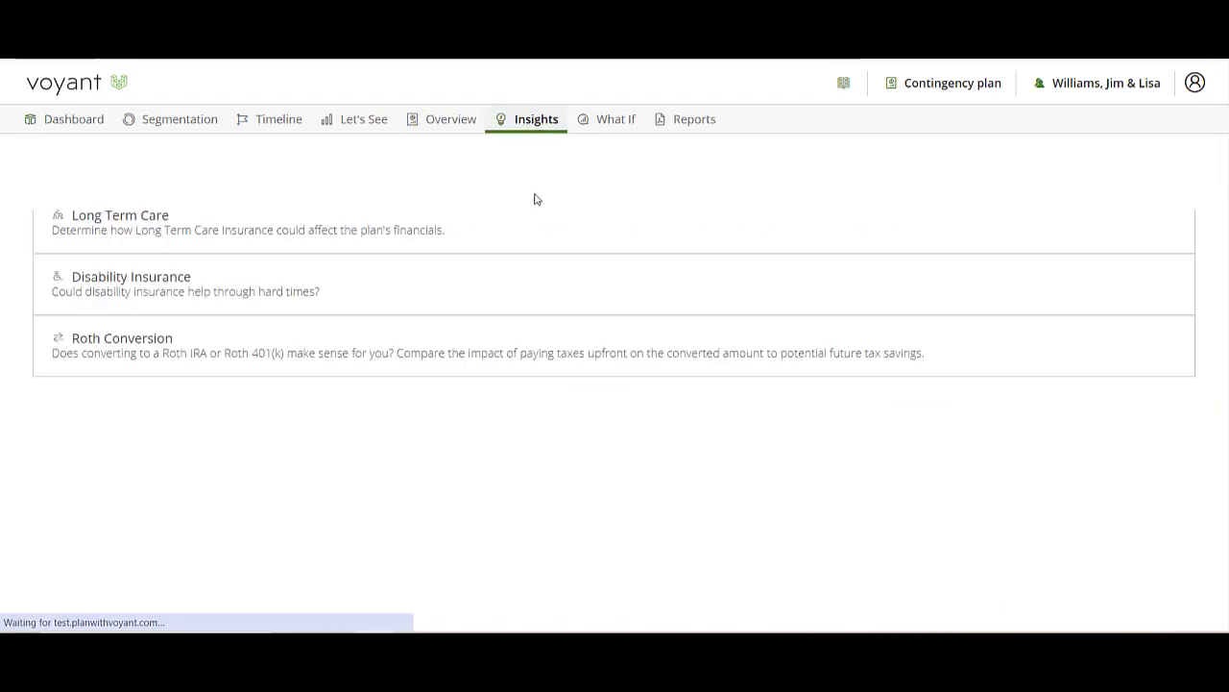
scroll(513, 579, down, 7)
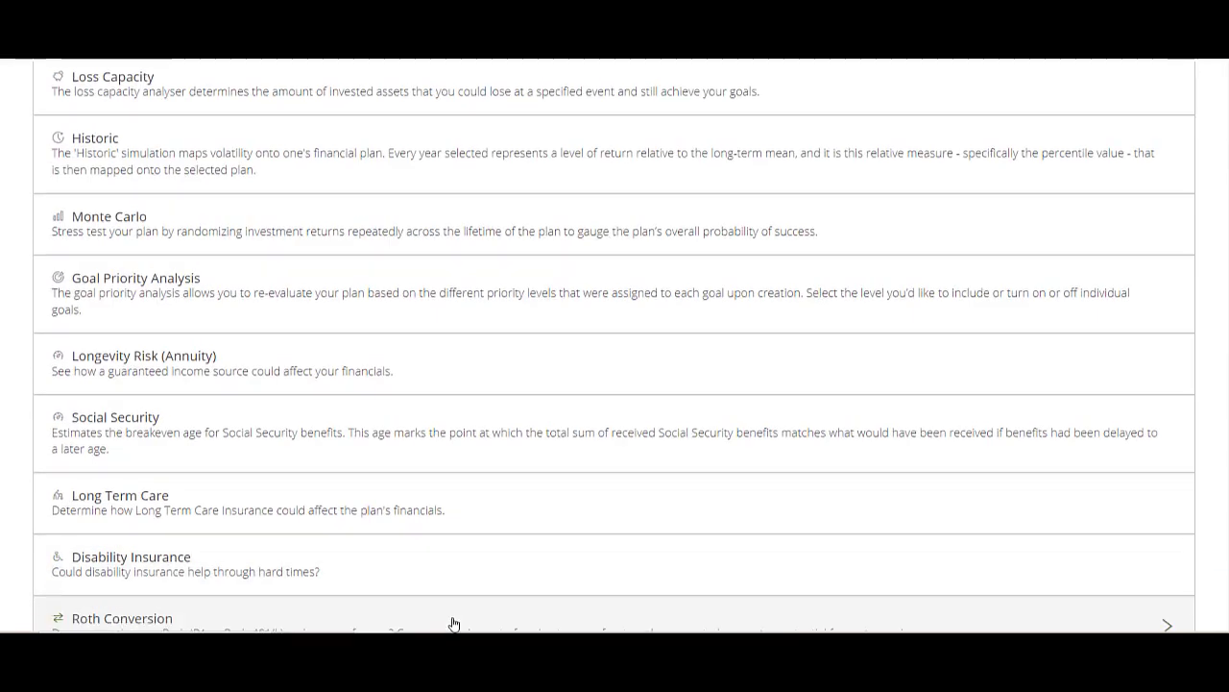
scroll(454, 625, down, 1)
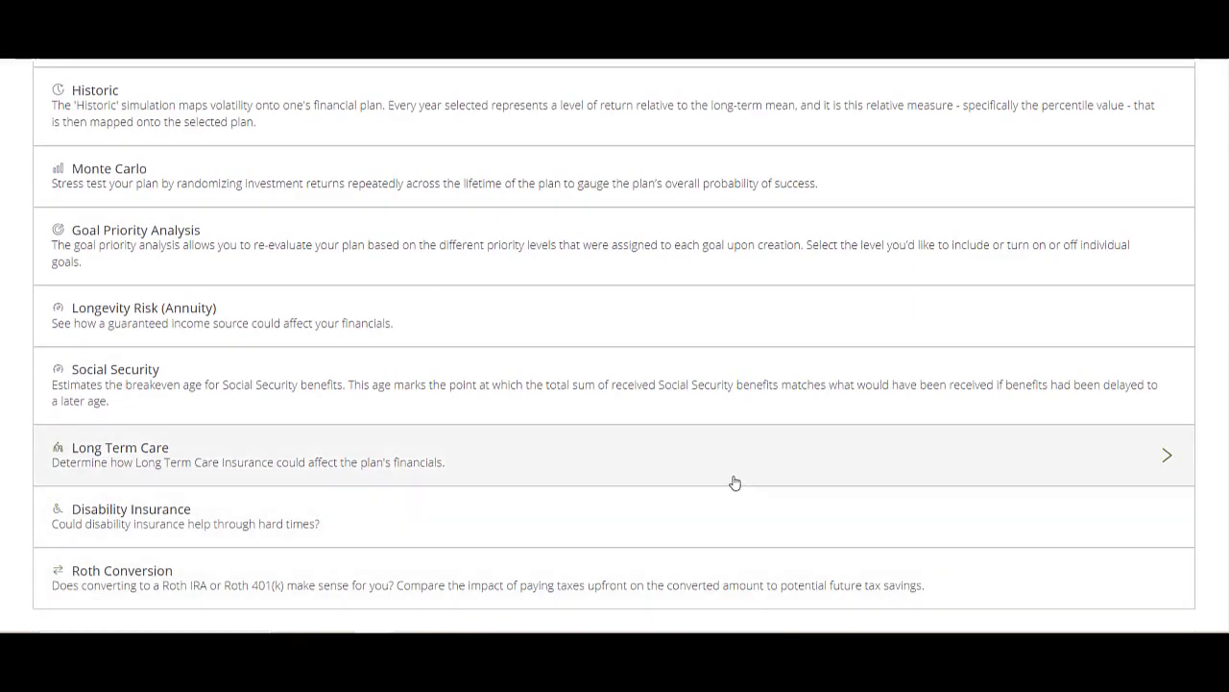
click(730, 473)
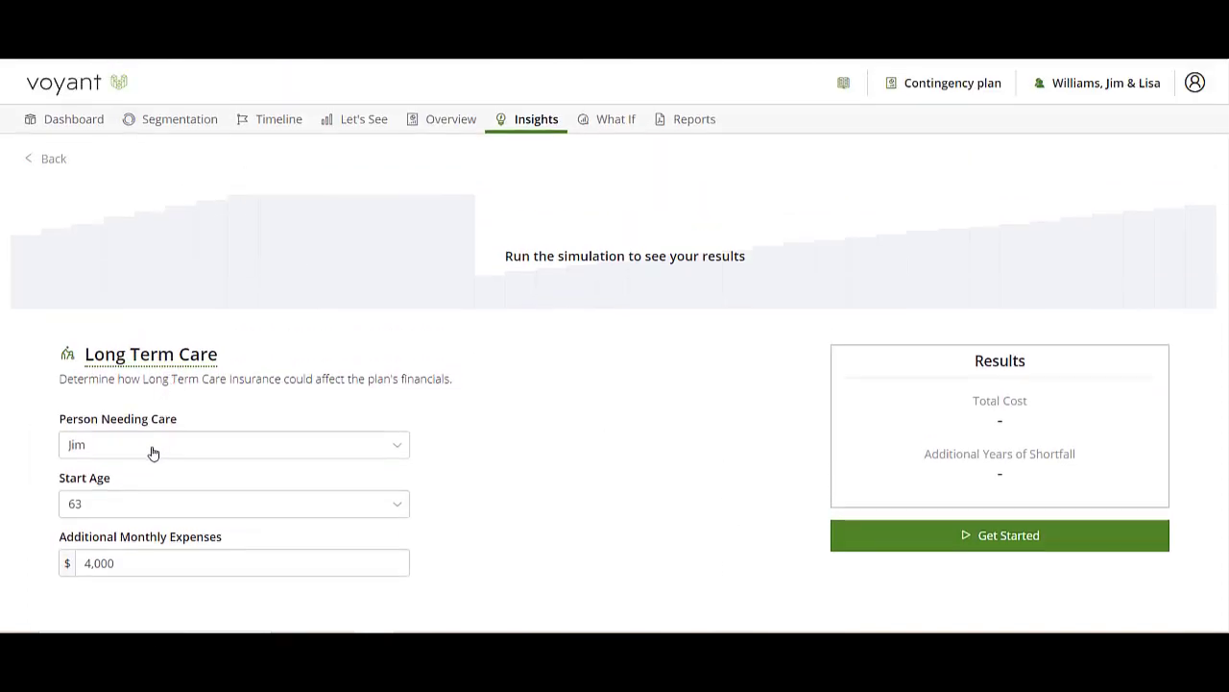
Set the long term care start age to 80 and the additional monthly expenses to $6,000
click(95, 511)
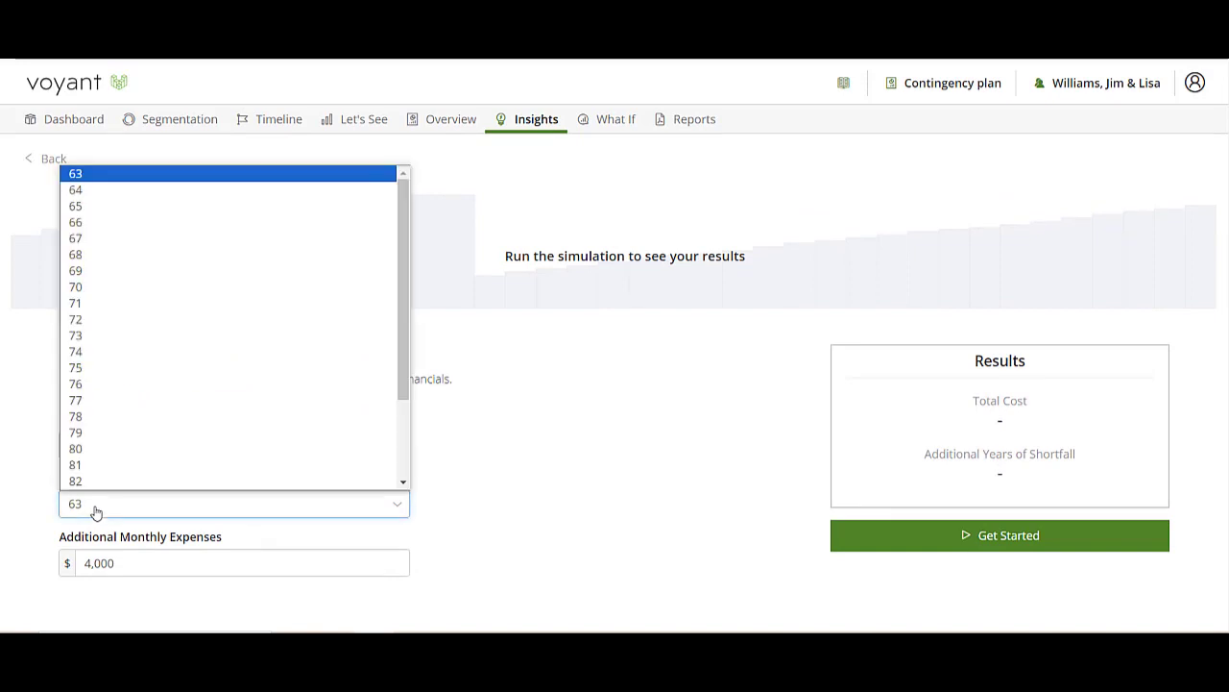
click(92, 451)
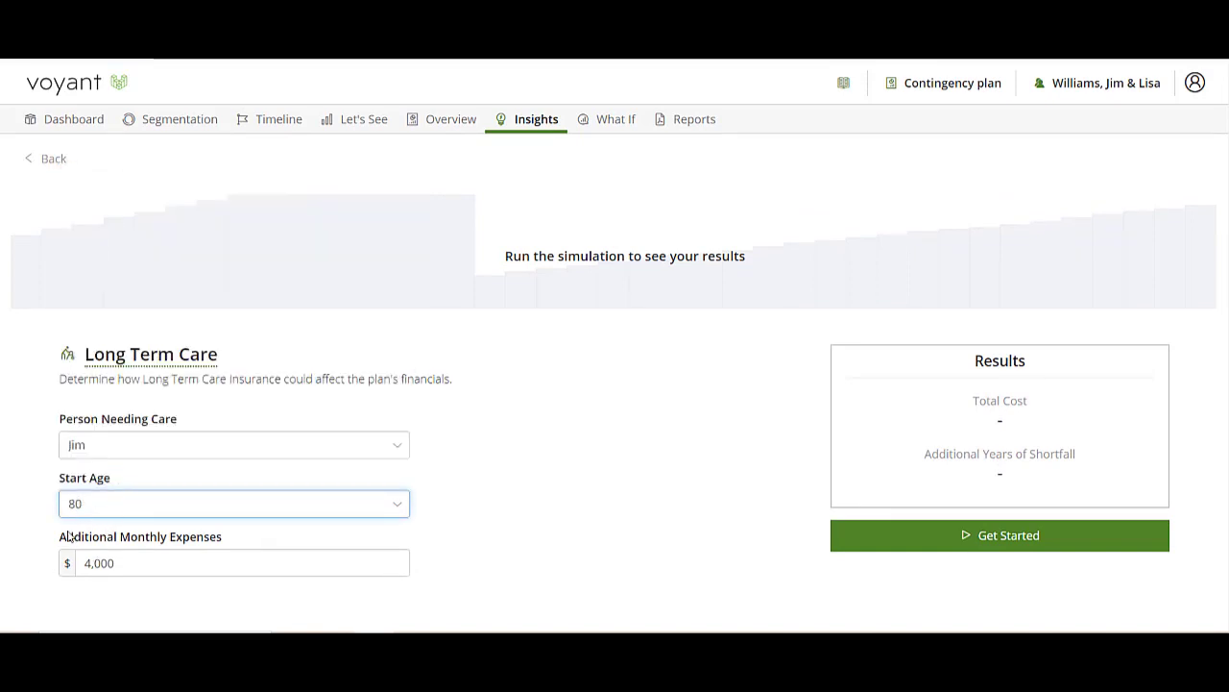
scroll(102, 567, down, 2)
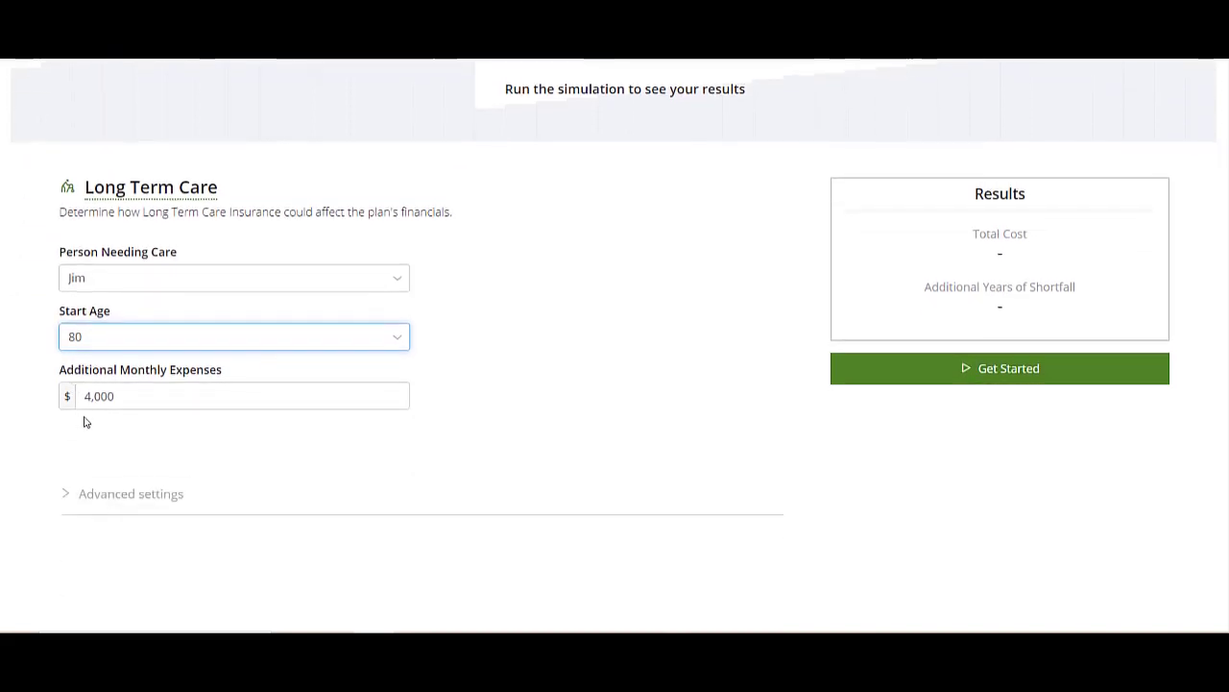
click(108, 405)
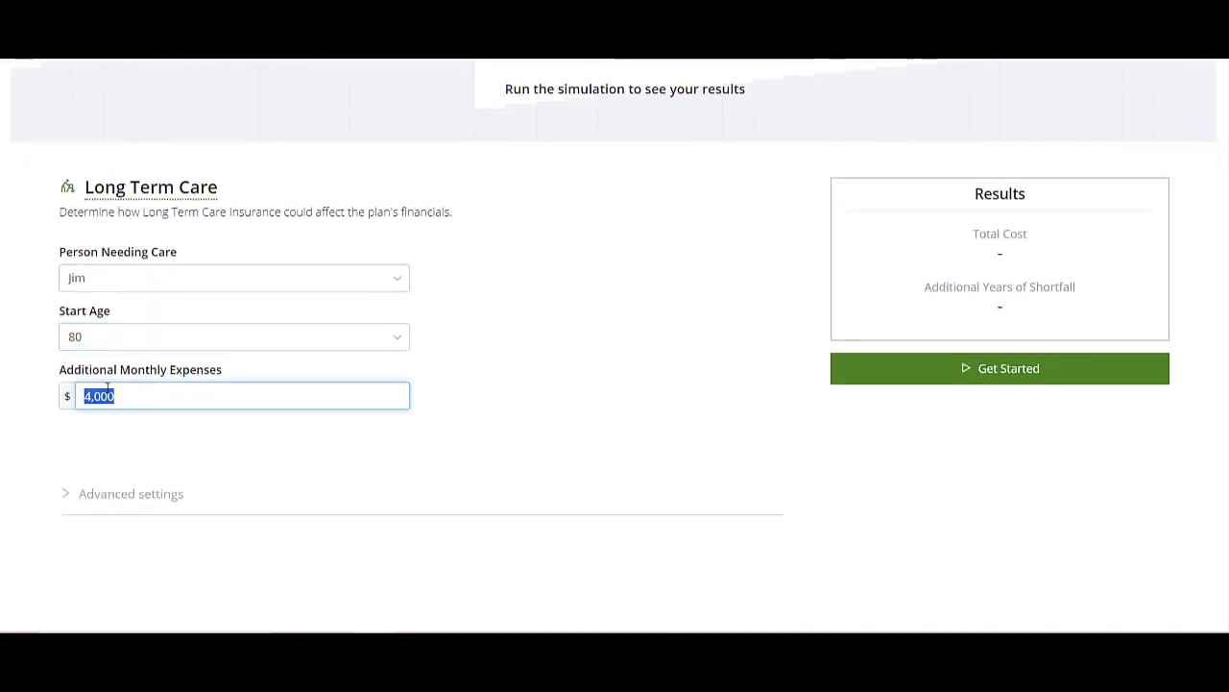
text(6000)
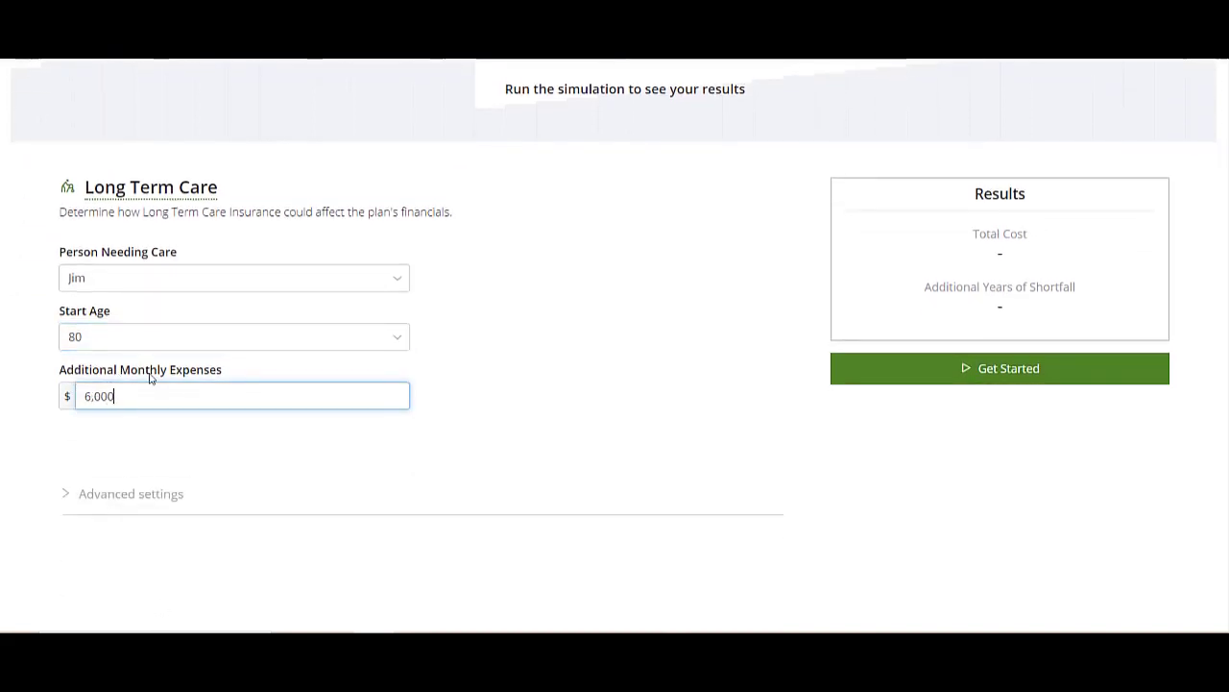
Review the advanced long term care settings and run the simulation
click(96, 495)
scroll(91, 529, down, 2)
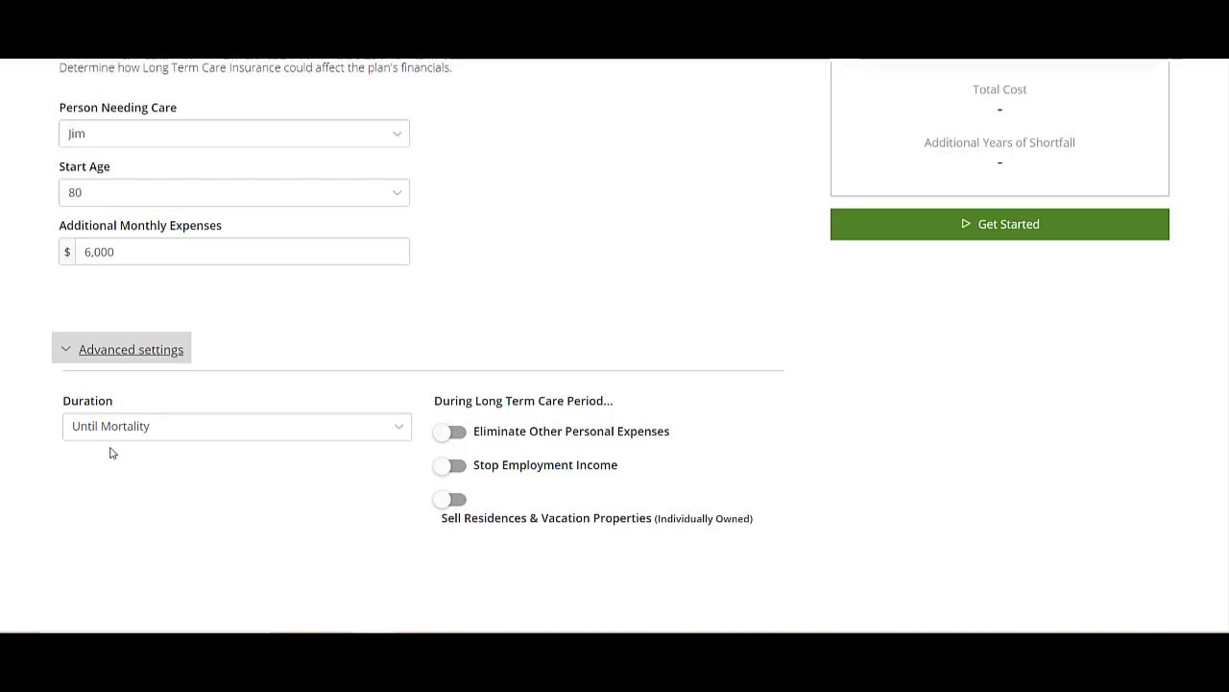
scroll(1023, 510, up, 3)
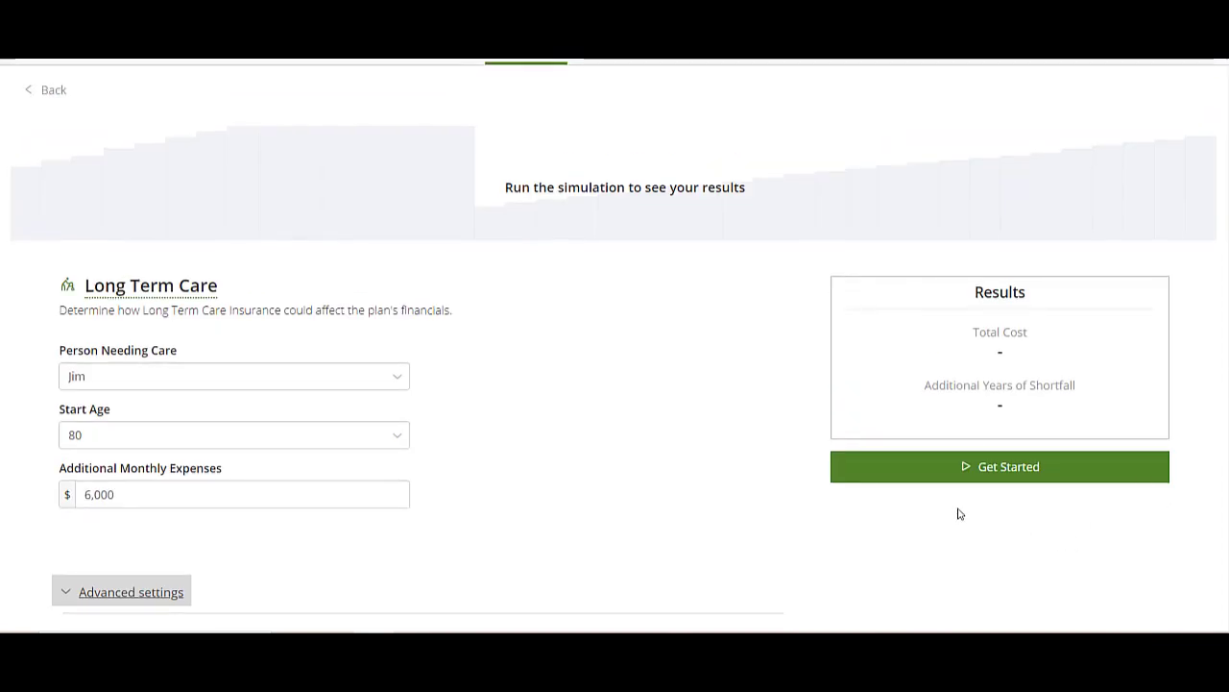
click(975, 477)
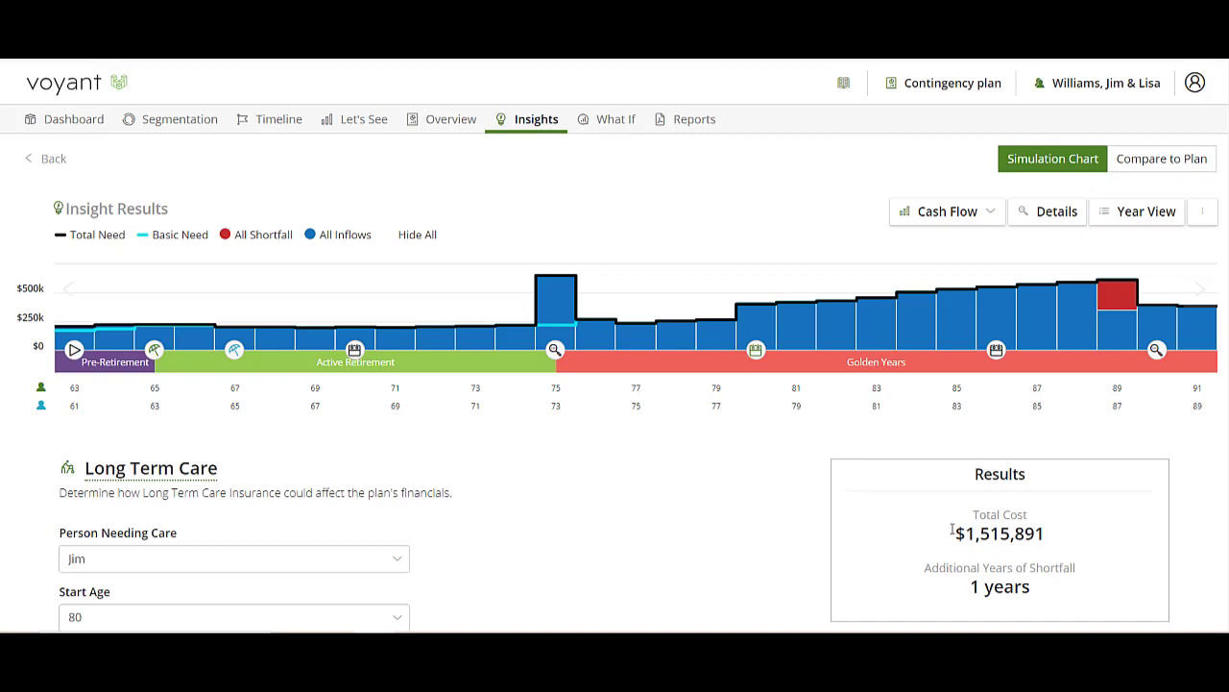
Change the person needing care to the other spouse and recalculate the long term care simulation
scroll(951, 529, down, 3)
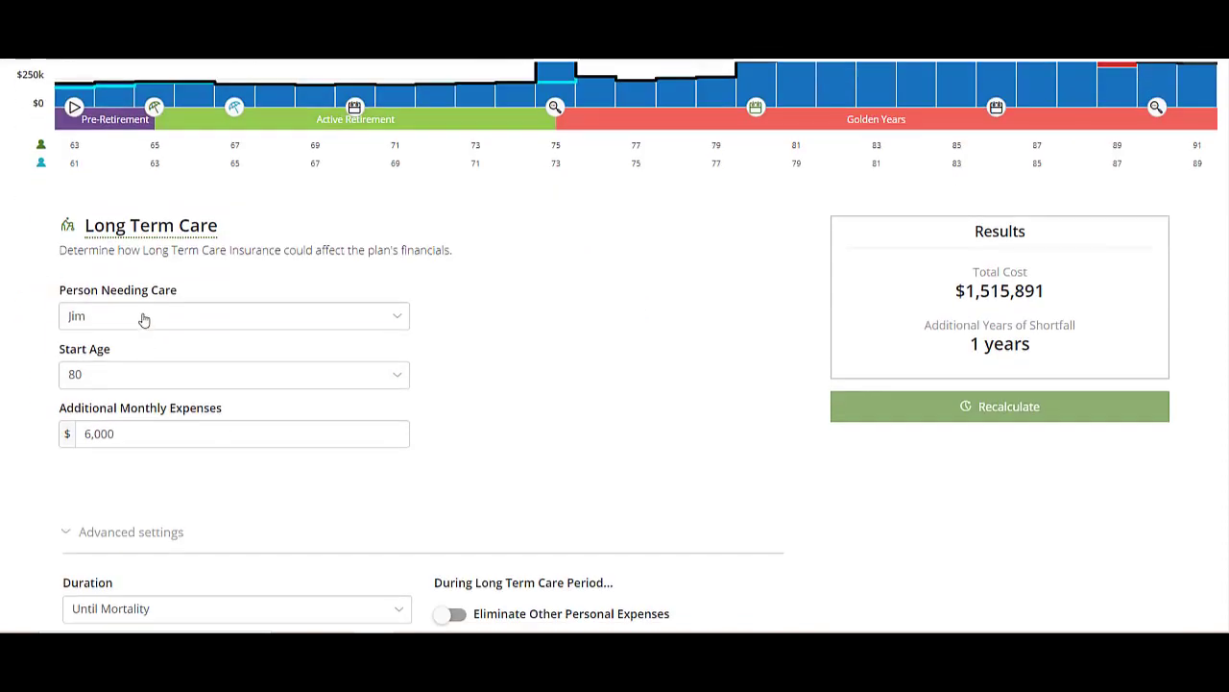
click(142, 316)
click(116, 354)
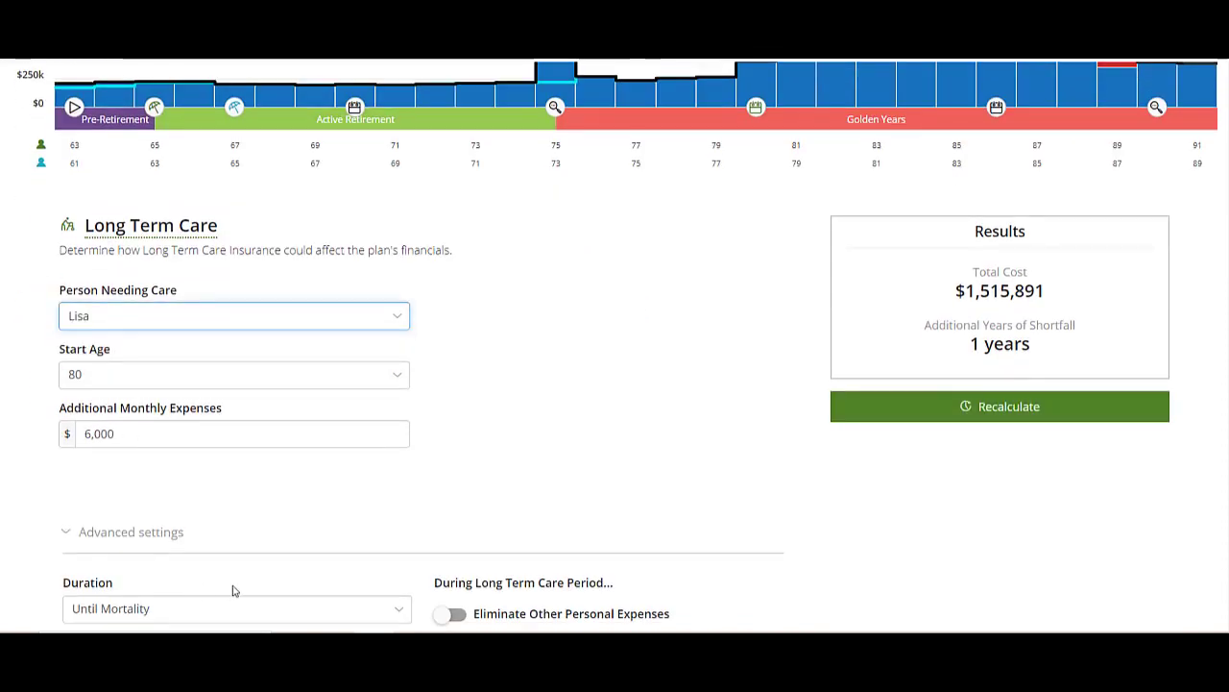
scroll(770, 558, down, 2)
click(1009, 227)
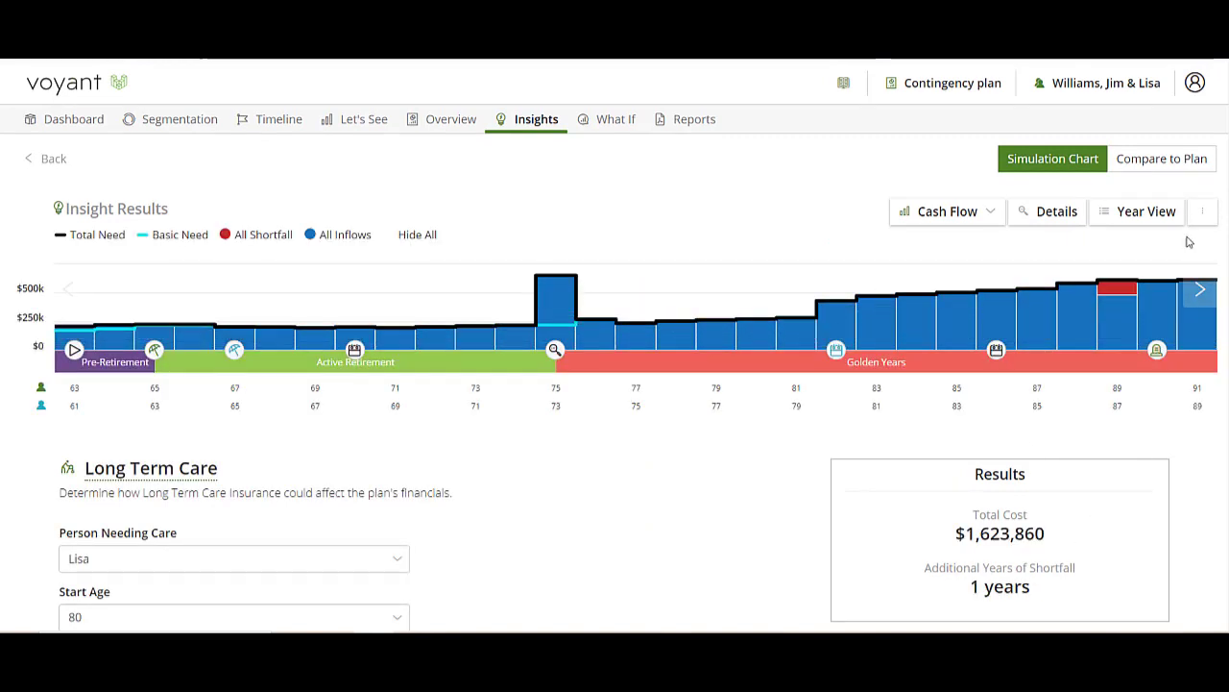
Return to the plan dashboard and start adding a Long Term Care insurance policy
mouse_move(1138, 330)
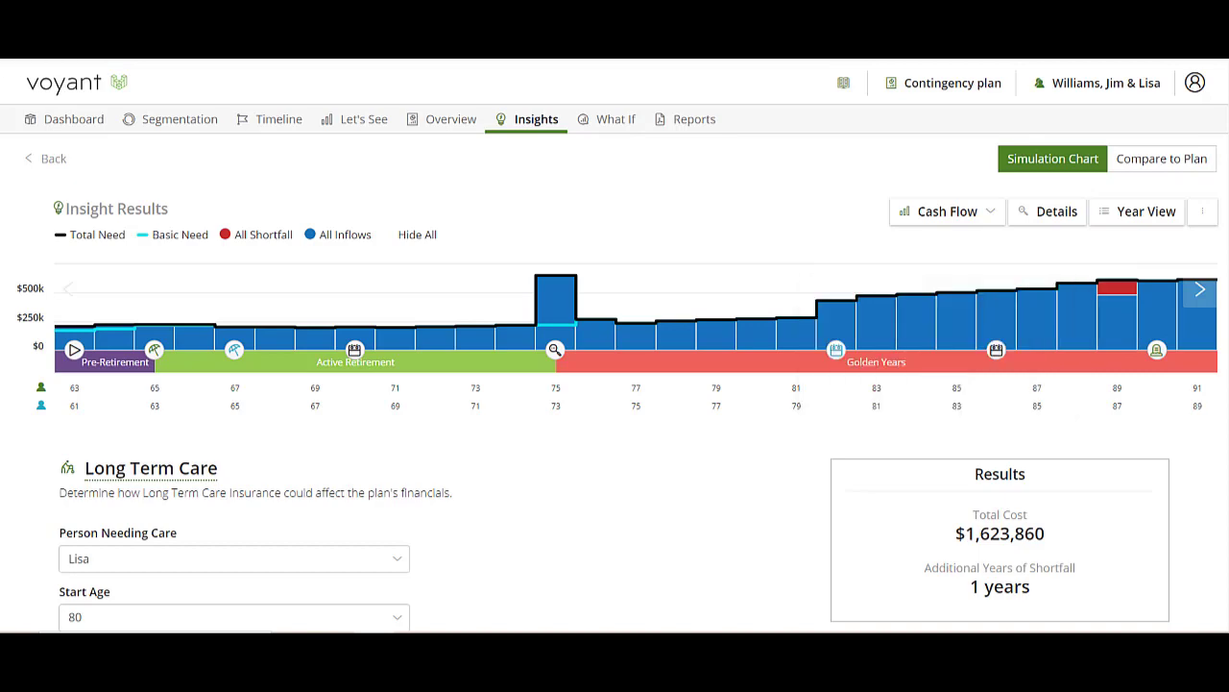
click(71, 118)
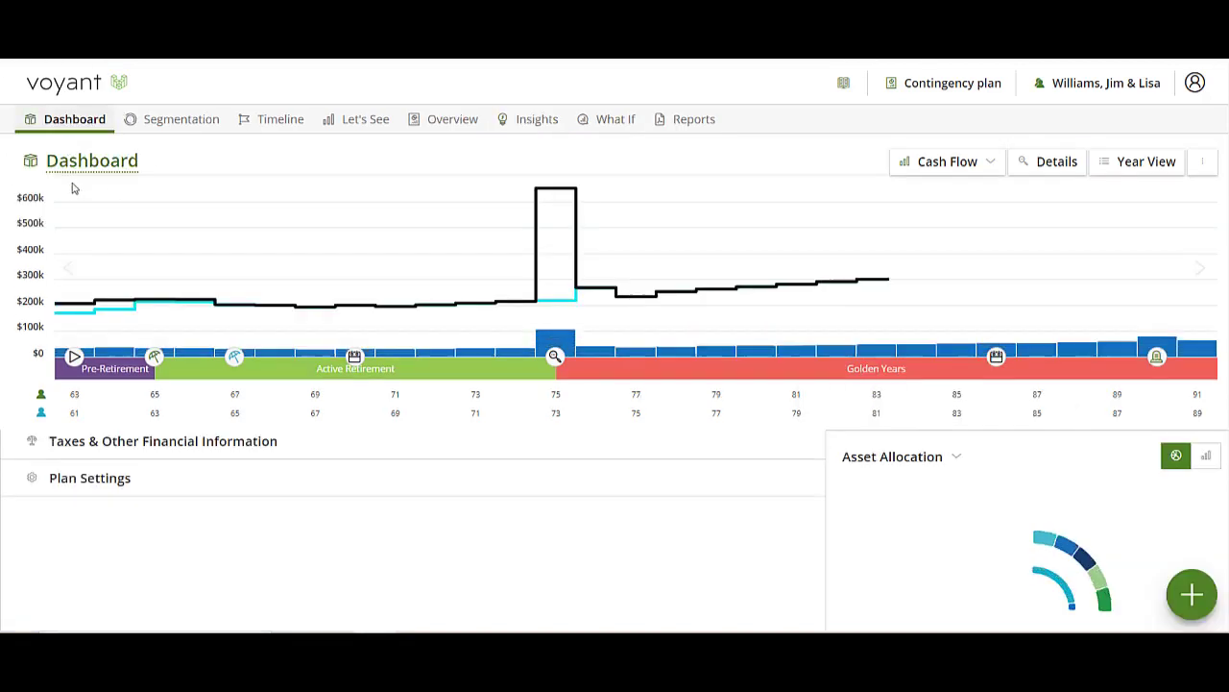
click(1191, 593)
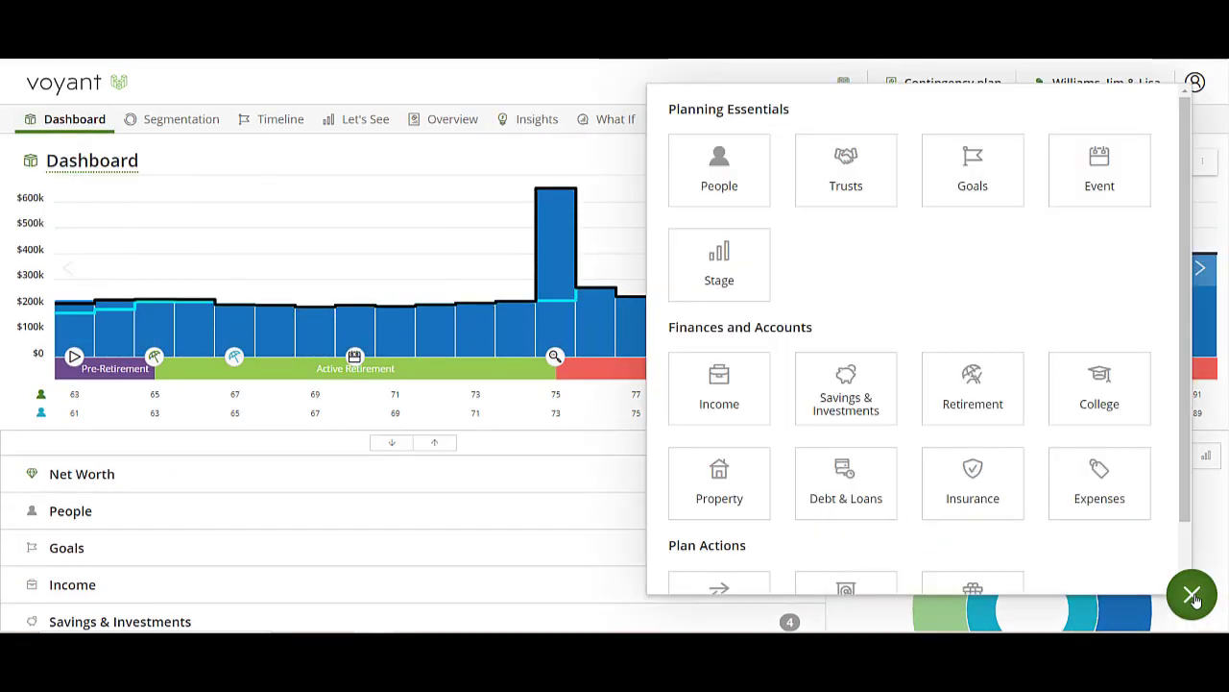
click(969, 511)
click(607, 466)
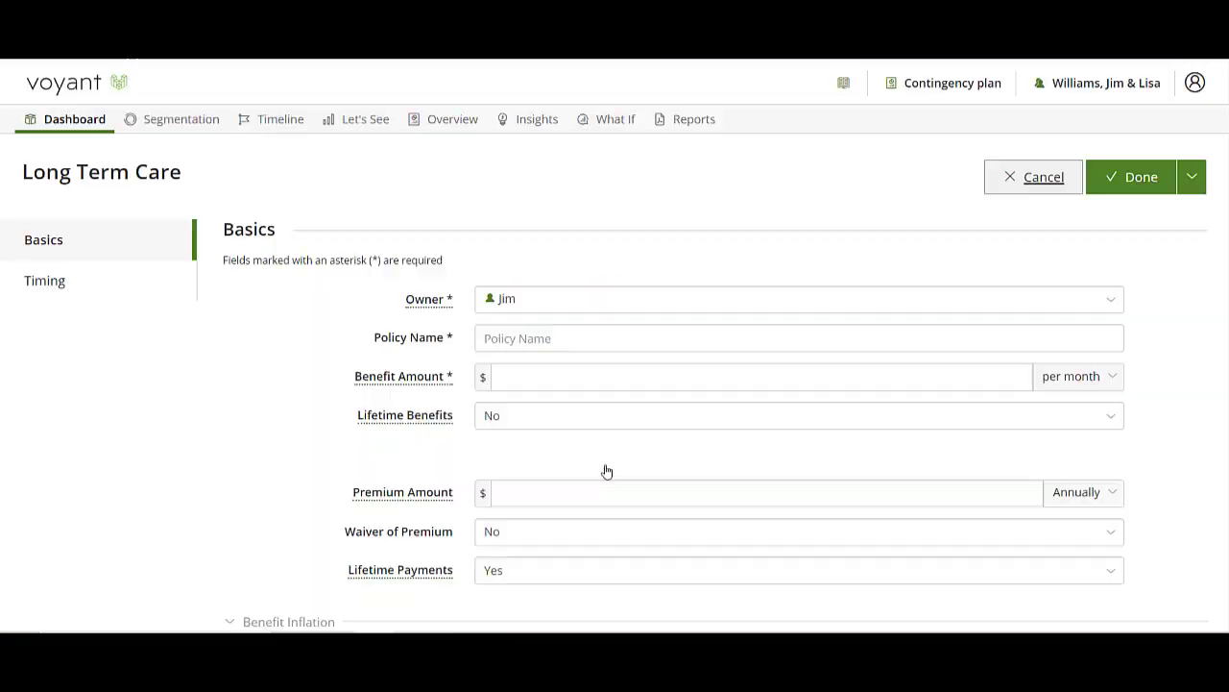
Name the policy with the default owner's first name and LTC, and set its benefit amount to $6,000 per month
click(591, 338)
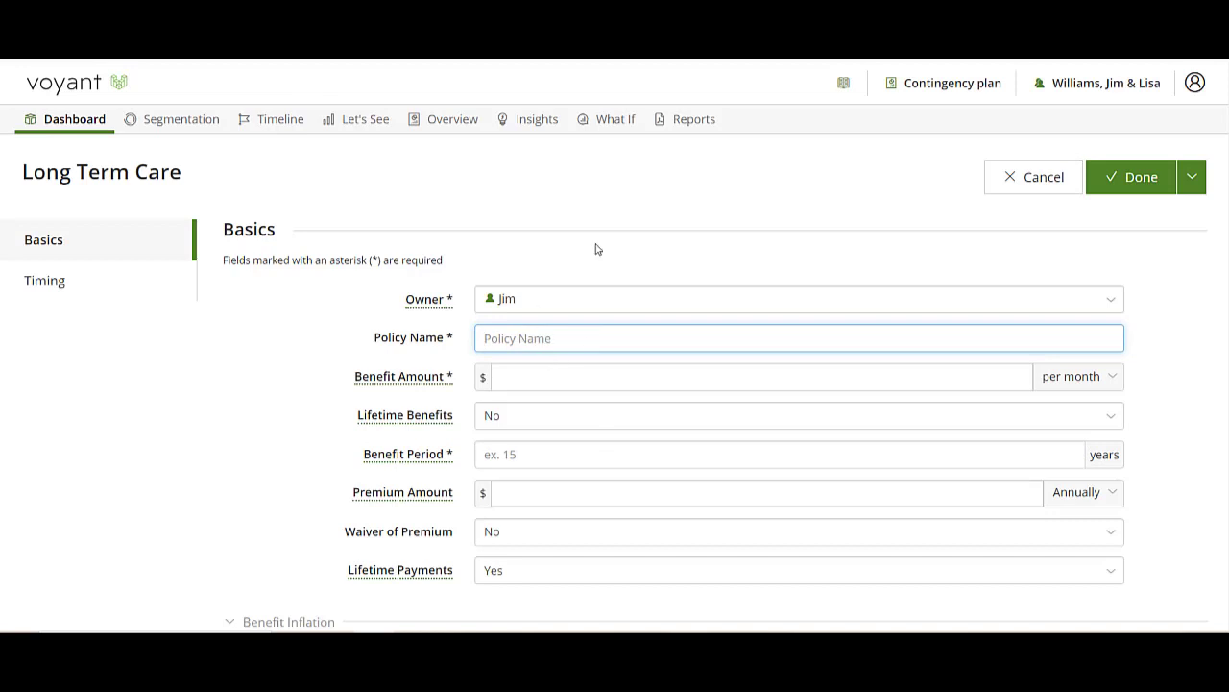
text(Jim LTC)
key(Tab)
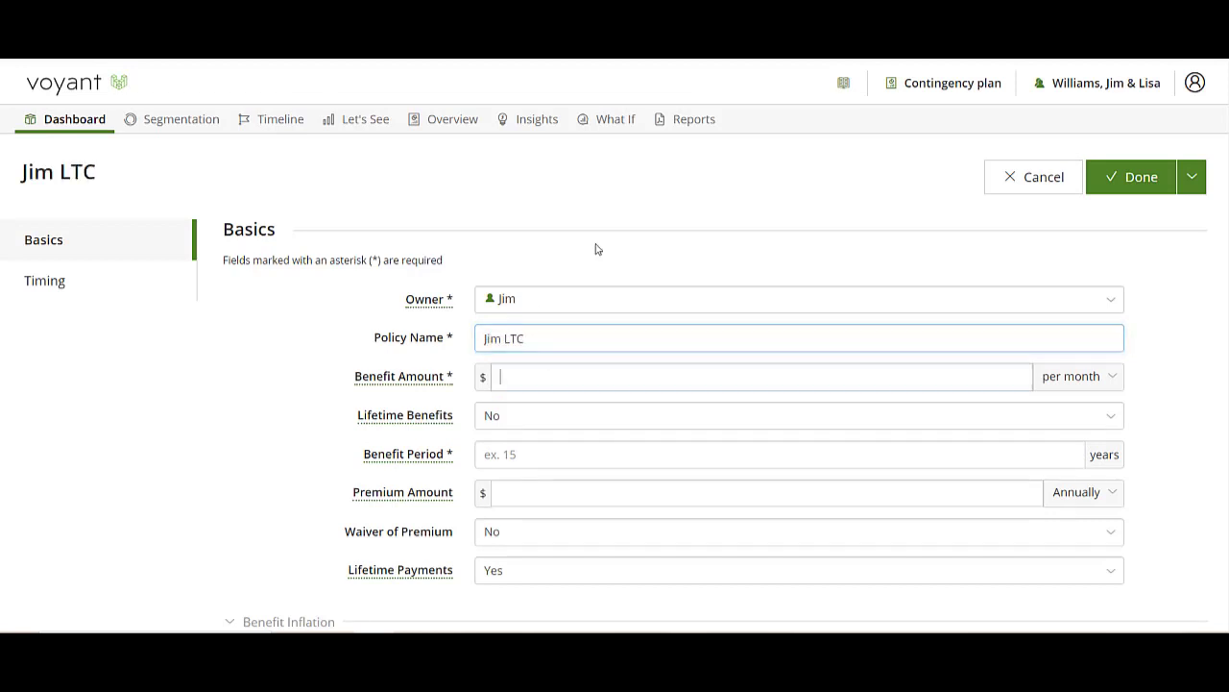
text(6,00)
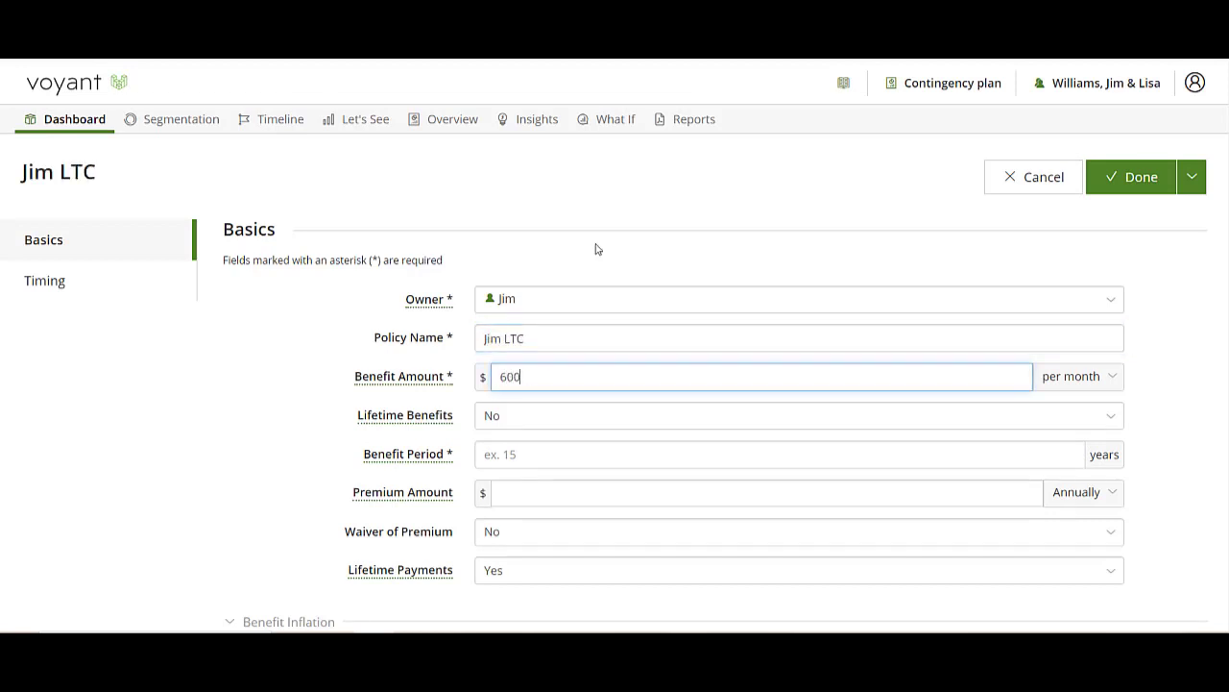
text(0)
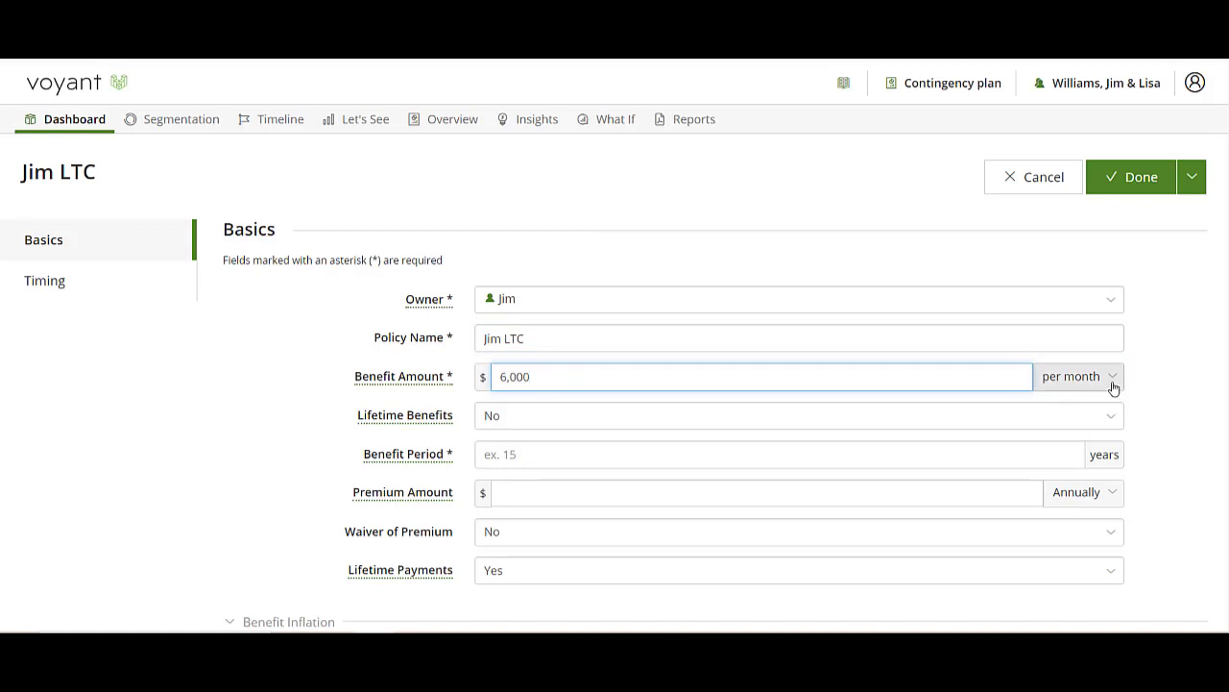
Enable lifetime benefits, set the premium to $5,000 annually, and save the policy with a new blank one started
click(496, 462)
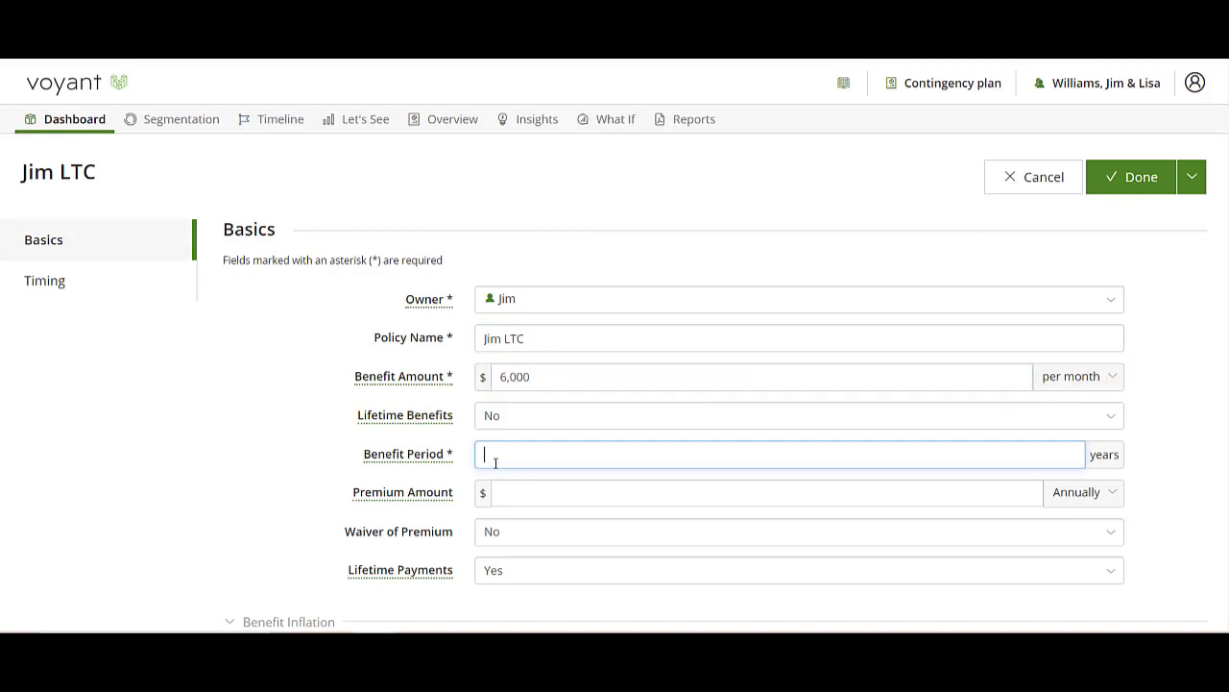
click(491, 418)
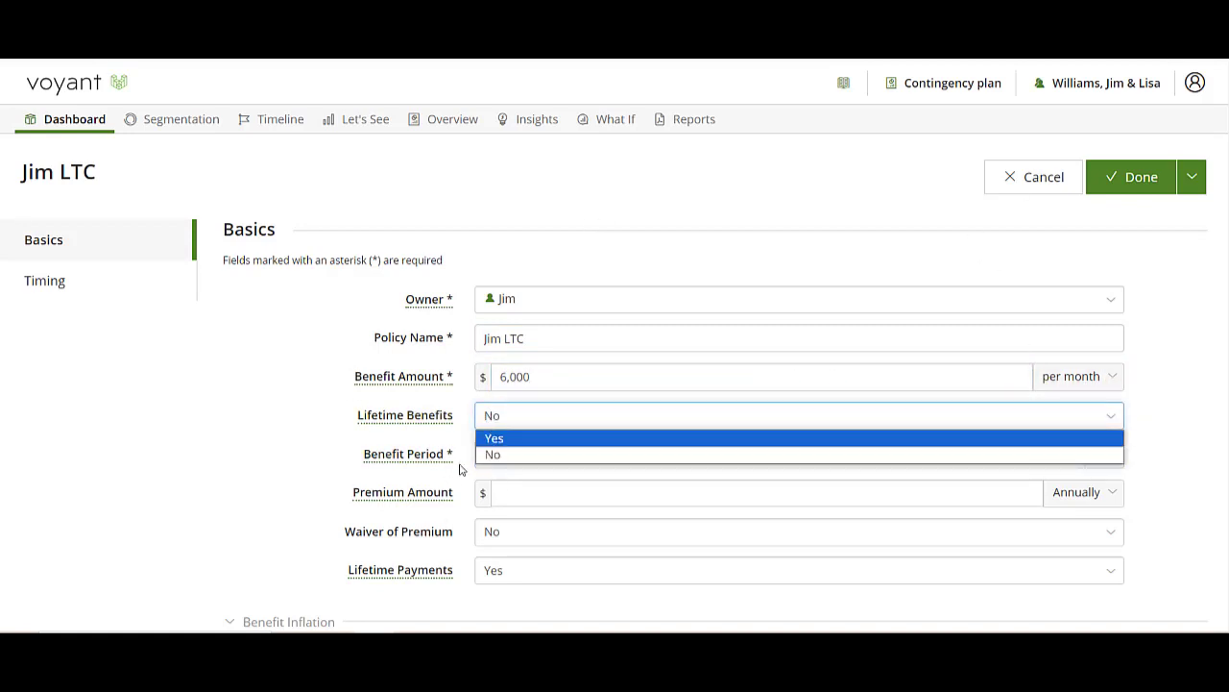
click(500, 439)
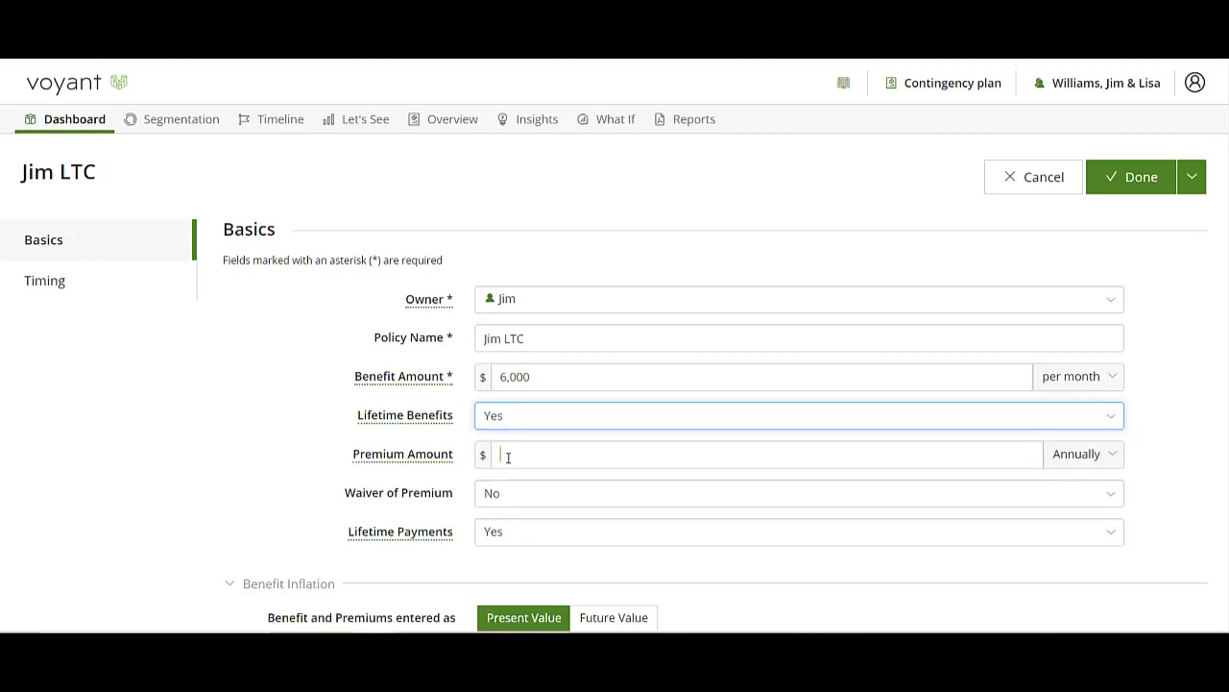
click(508, 458)
text(5,000)
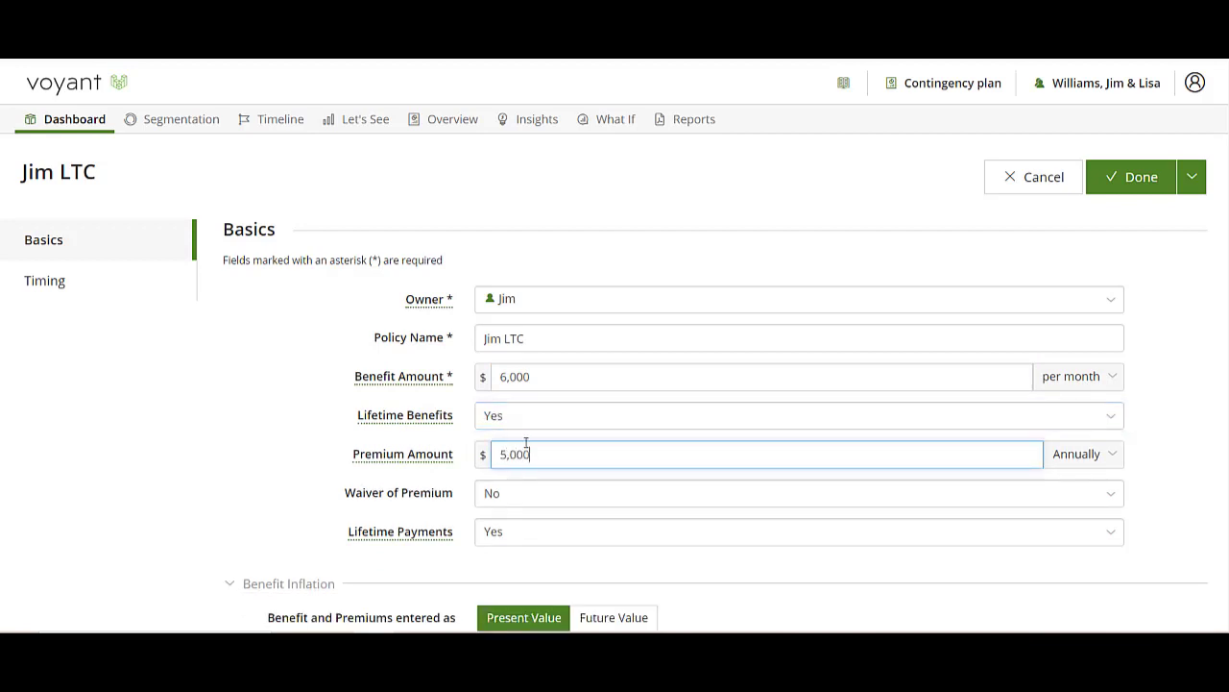
scroll(533, 502, down, 2)
scroll(503, 500, up, 2)
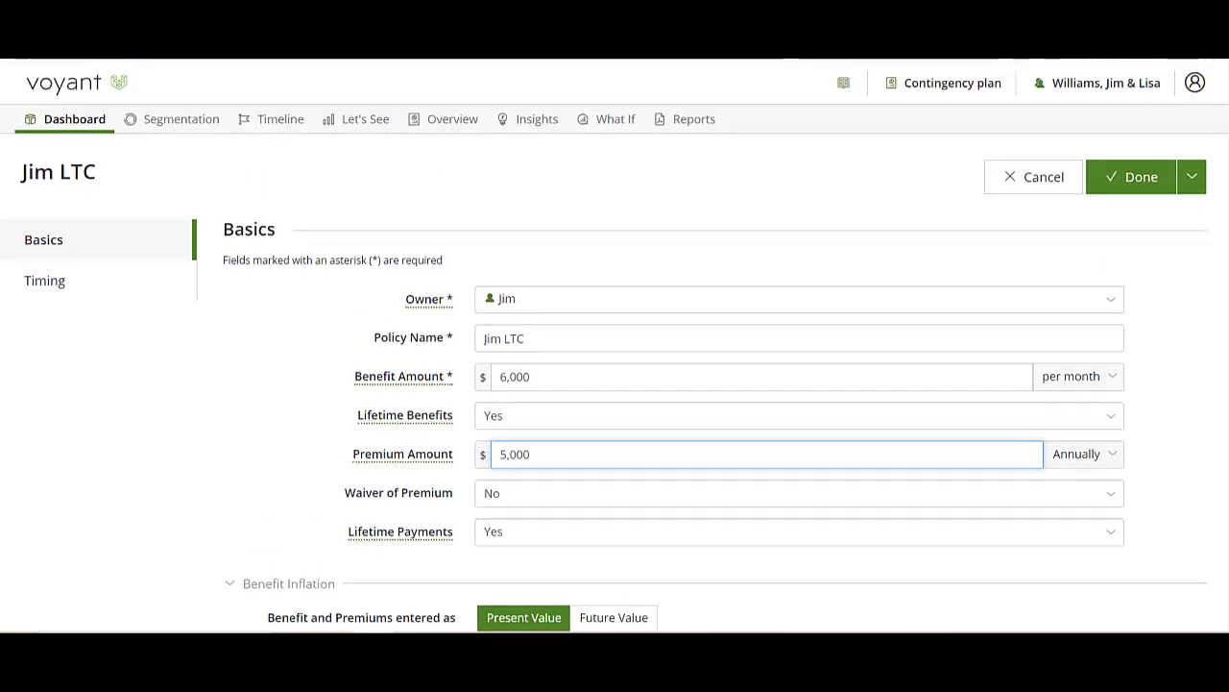
click(1197, 182)
click(1117, 216)
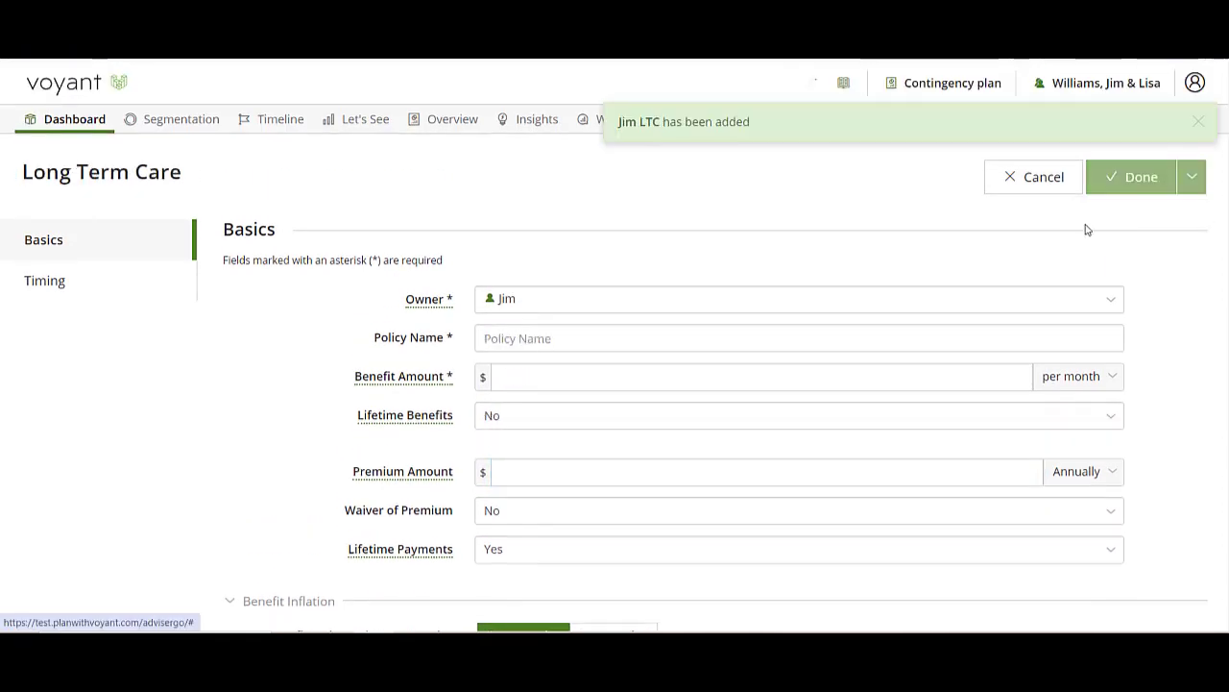
Assign the new long term care policy to the other spouse, name it after that owner, and set the benefit to $6,000 per month
click(539, 305)
click(532, 348)
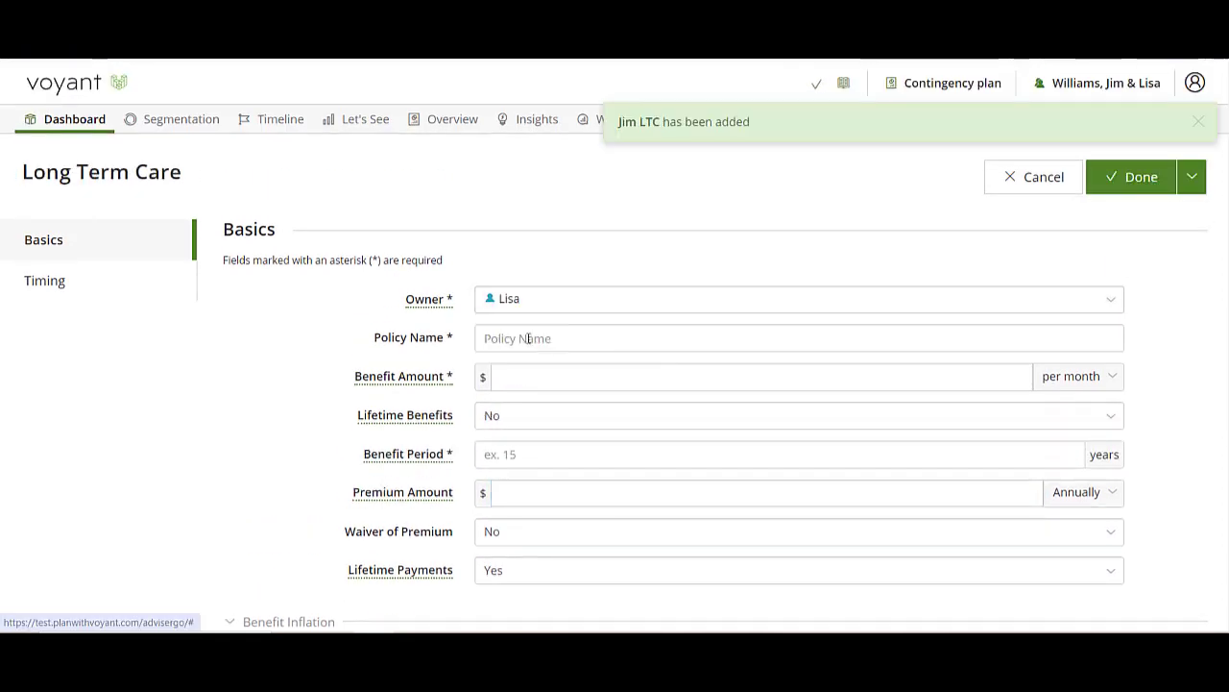
click(540, 337)
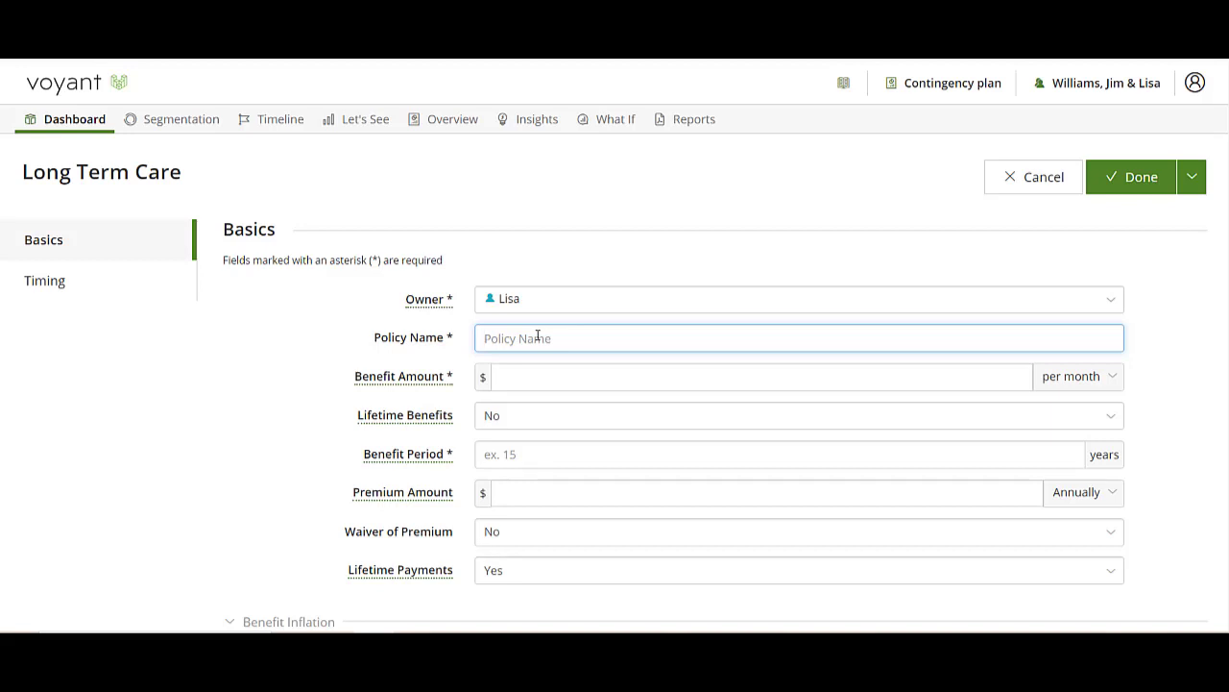
text(Lisa's LTC policy)
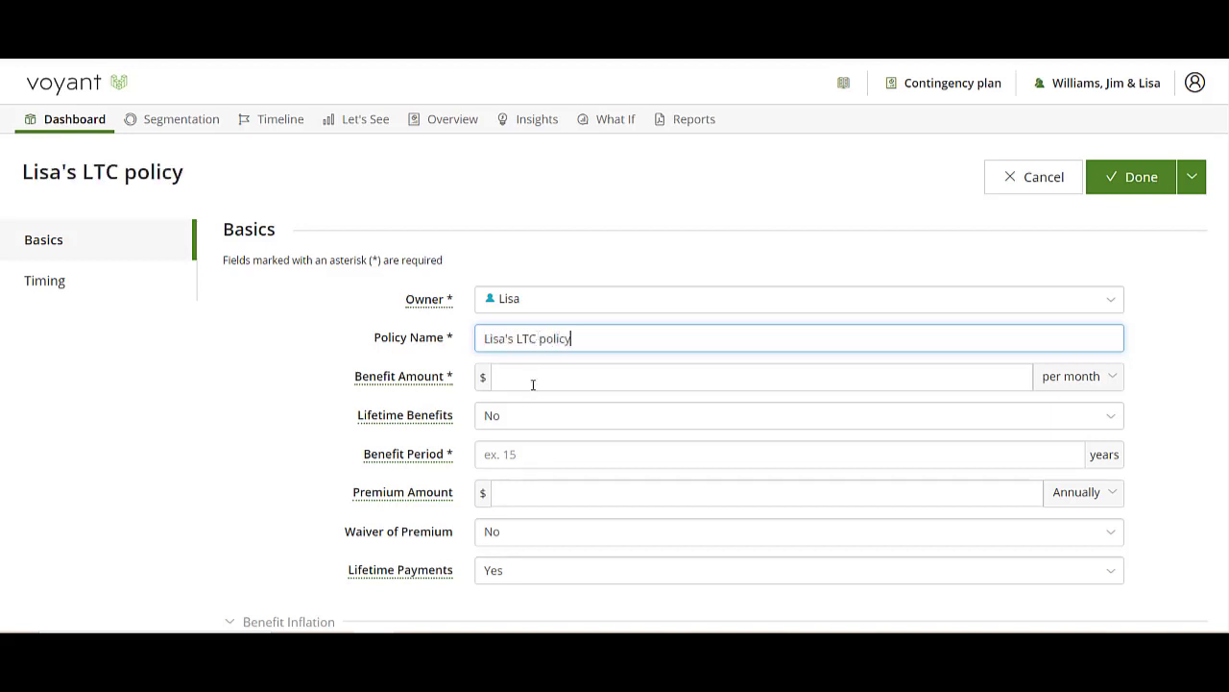
click(532, 380)
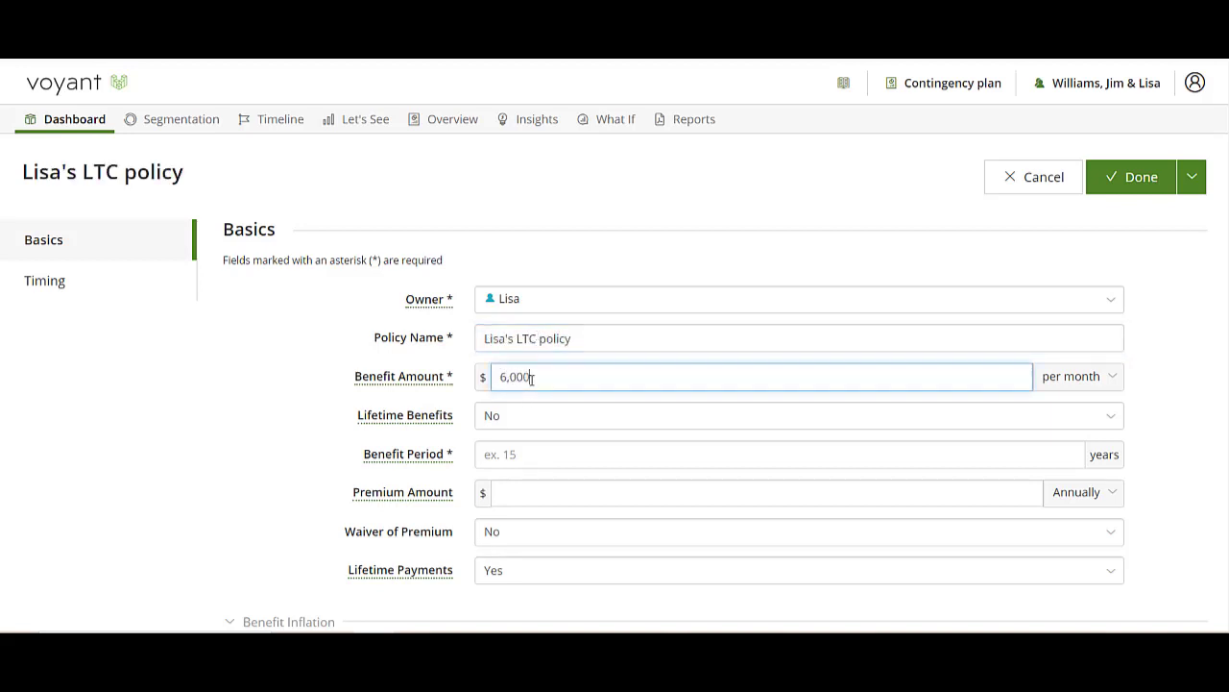
Turn on lifetime benefits for the second spouse's policy, set its premium to $5,000 annually, and save it
click(510, 417)
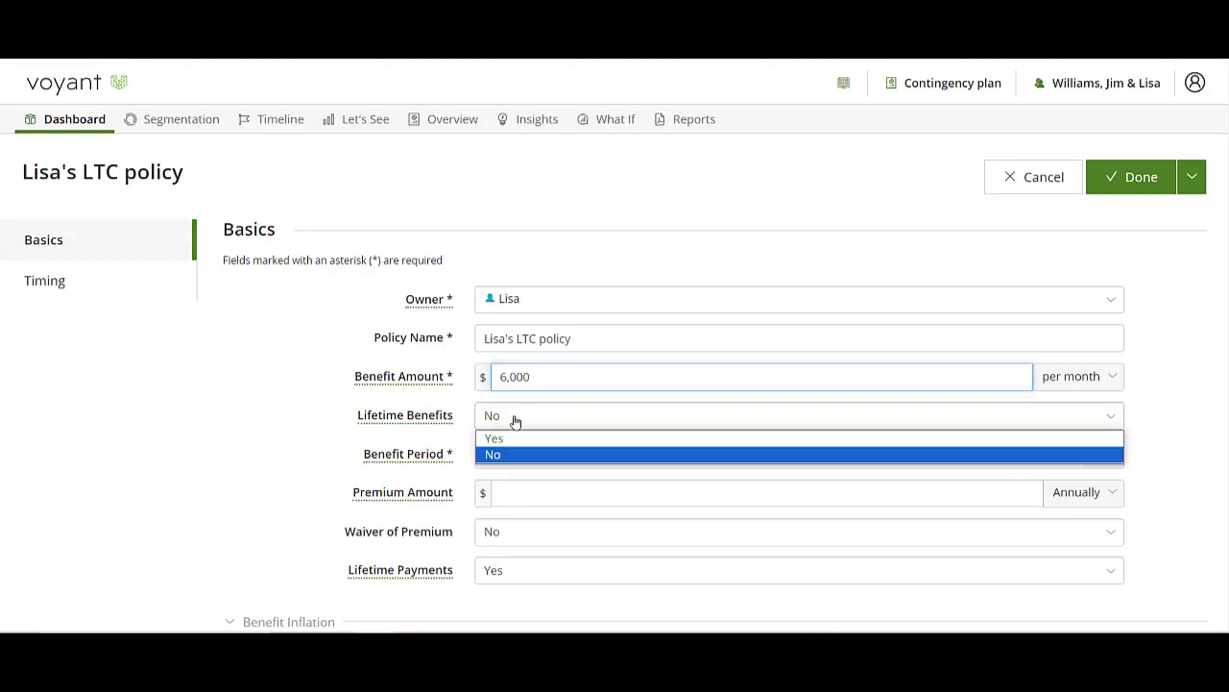
click(503, 435)
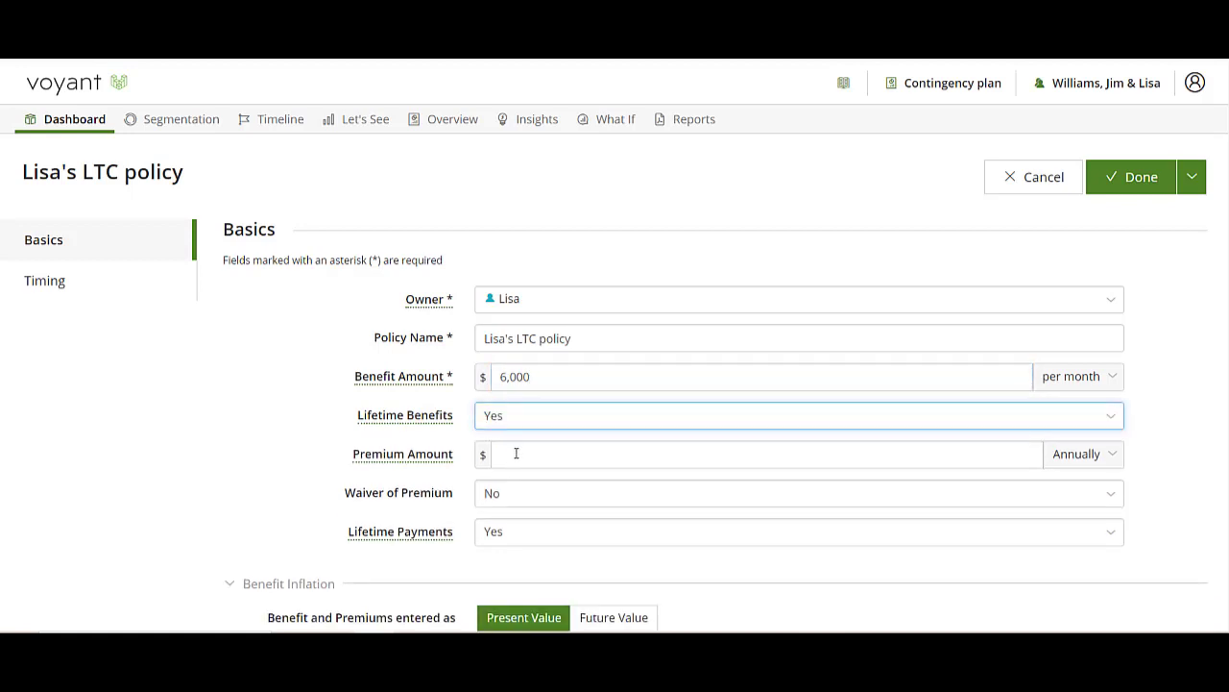
click(516, 453)
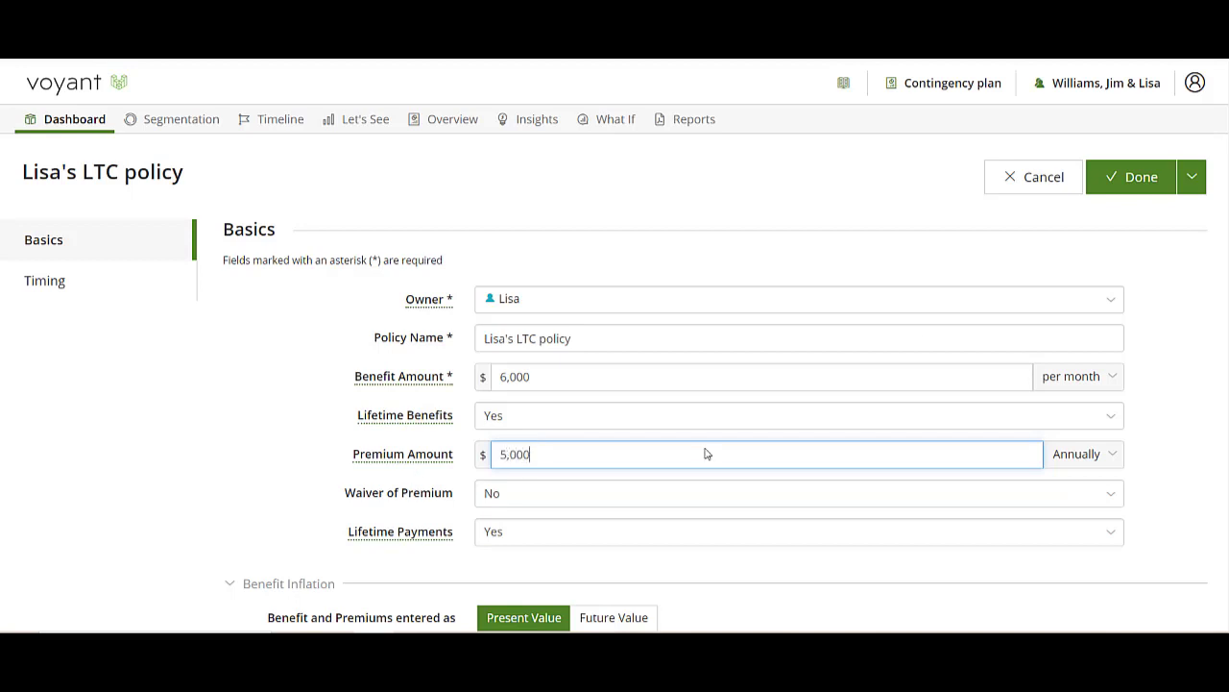
click(1134, 180)
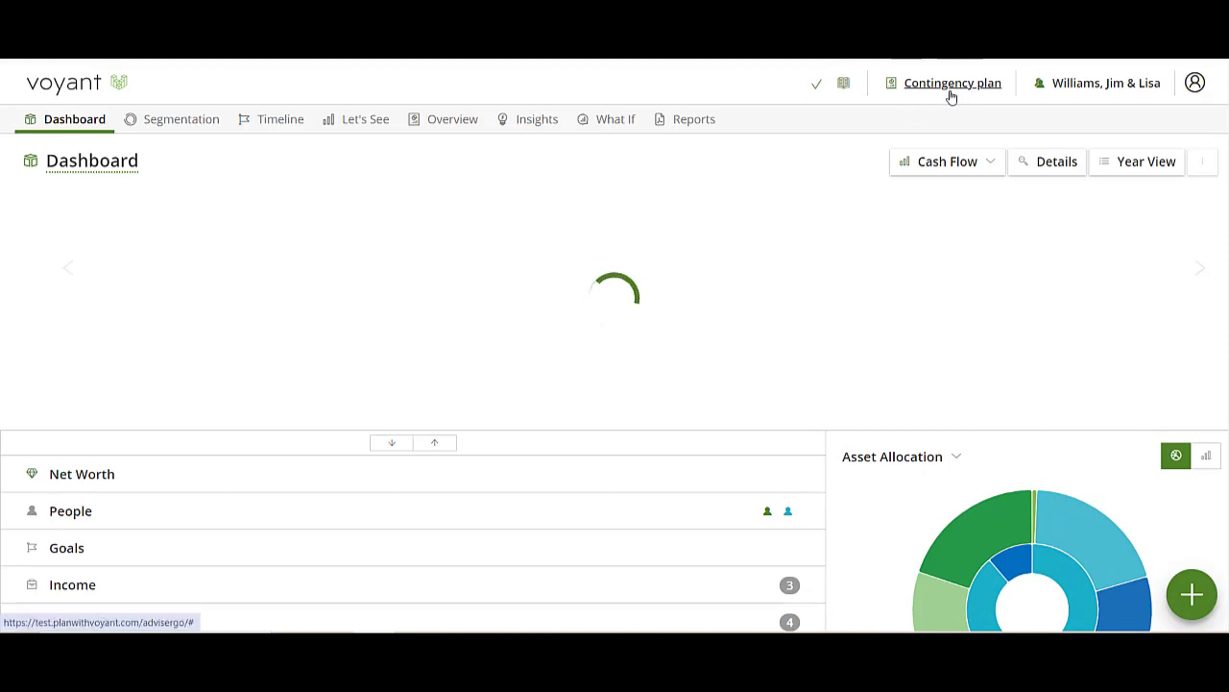
Expand the Insurance section to review the listed long term care policies, and check the dashboard cash flow chart
scroll(587, 422, down, 3)
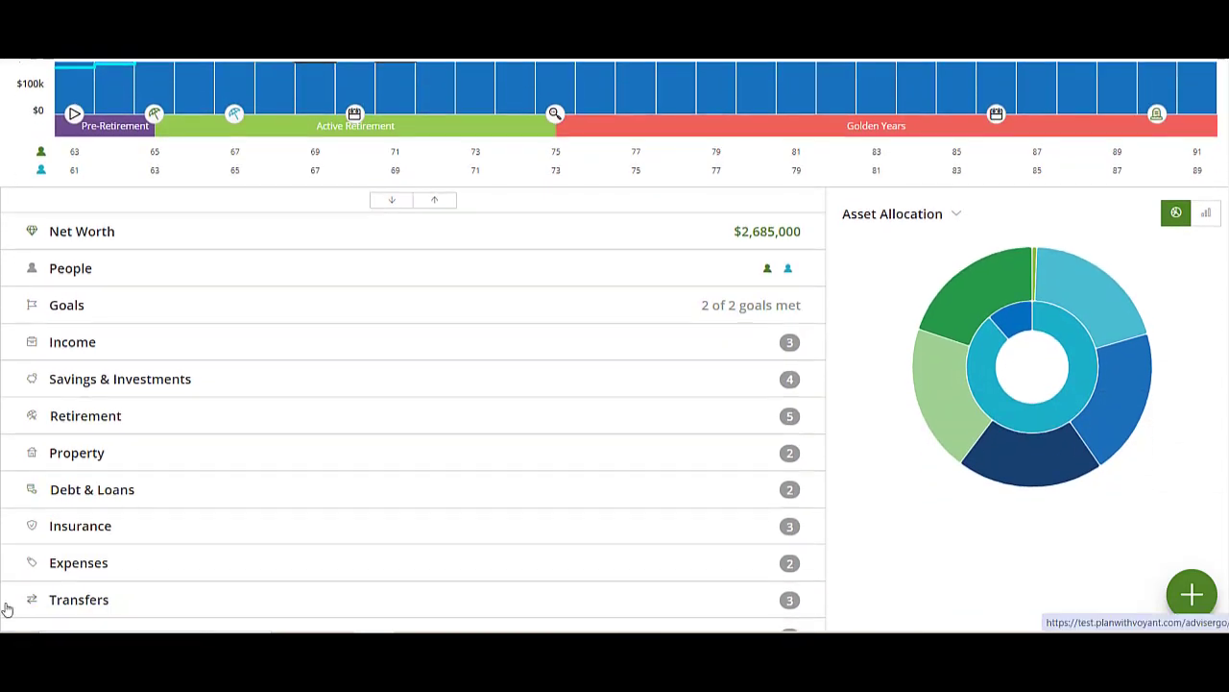
click(169, 534)
scroll(70, 426, down, 3)
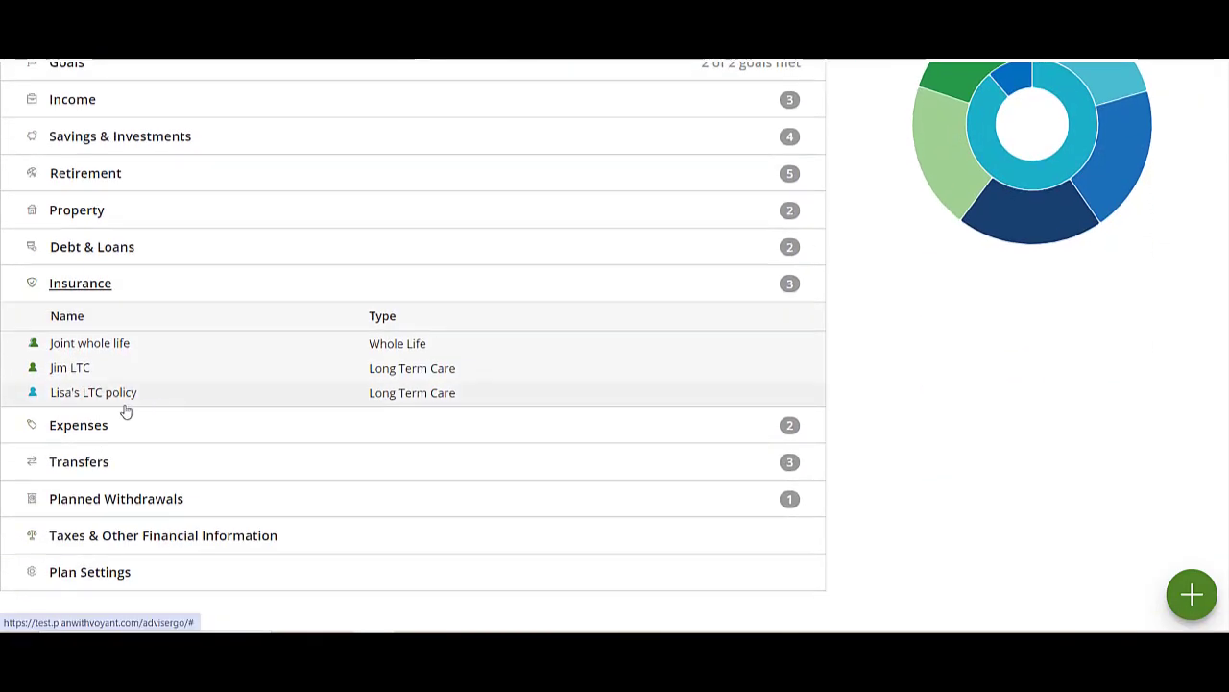
scroll(459, 485, up, 3)
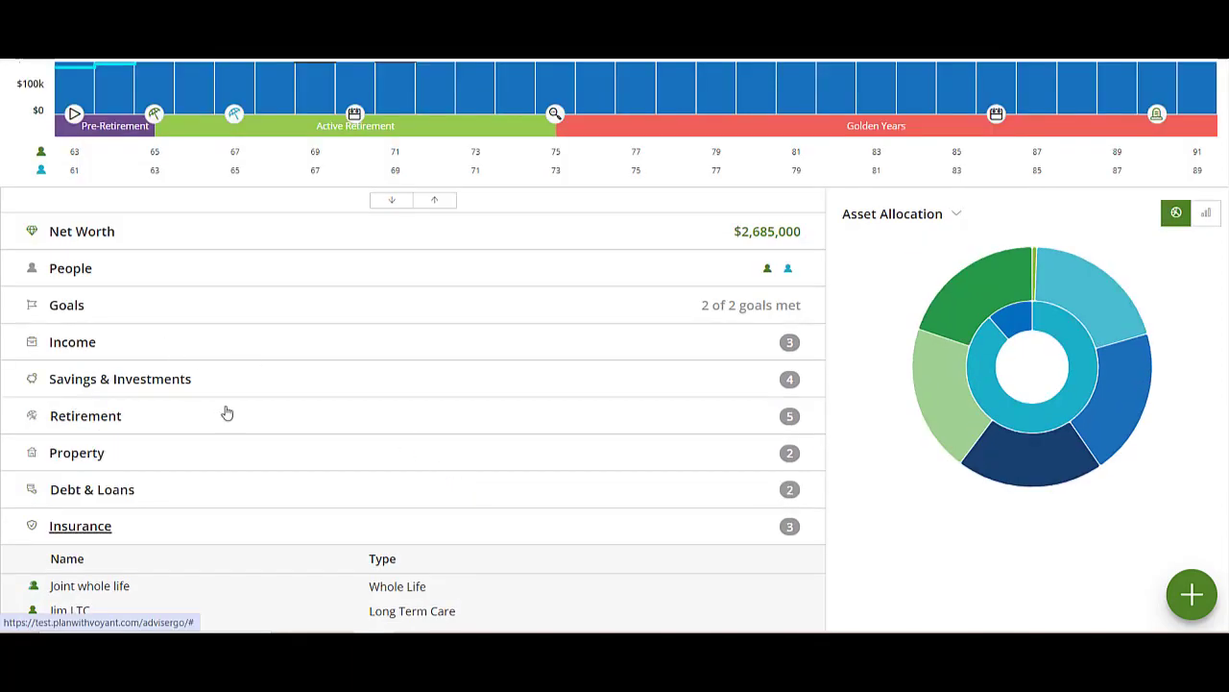
scroll(389, 501, up, 3)
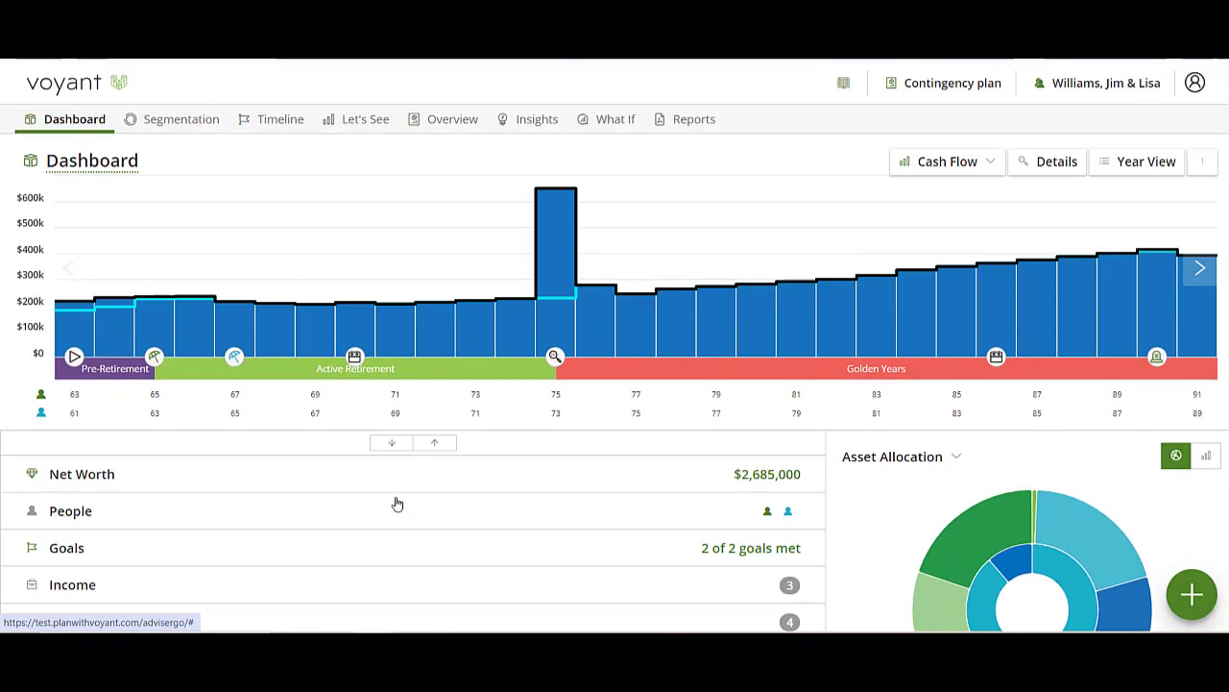
Compare the Contingency plan with the Base Plan in chart view, with cash flow details shown
click(354, 119)
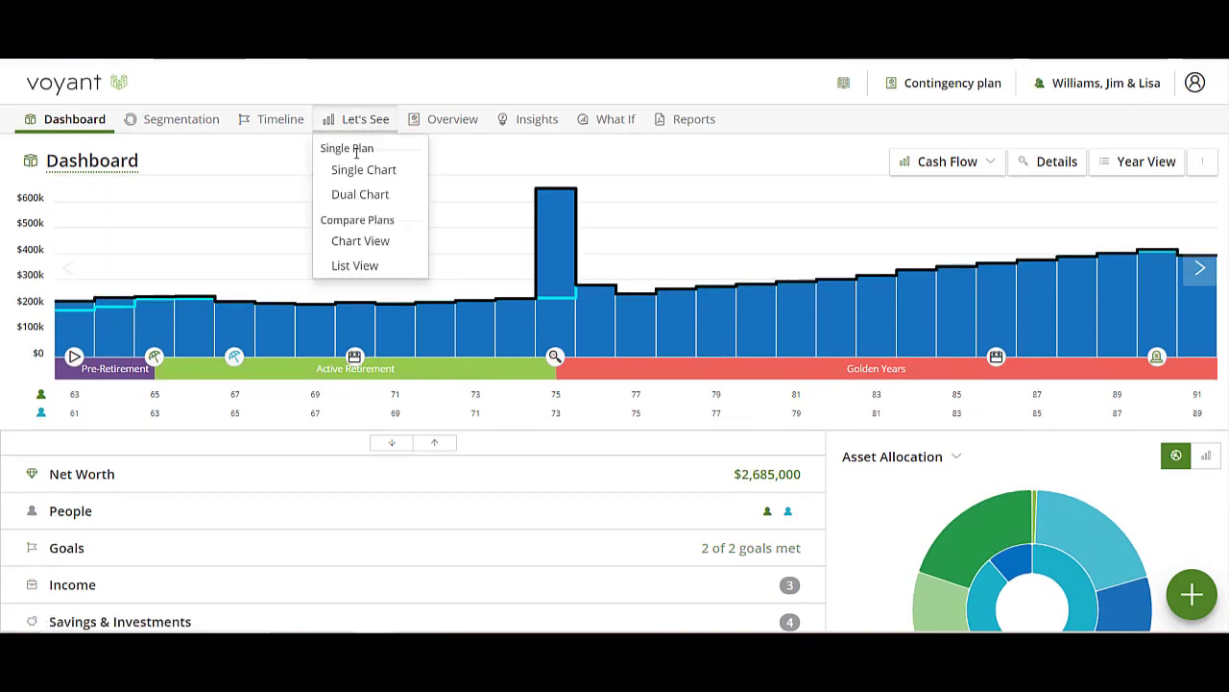
click(381, 246)
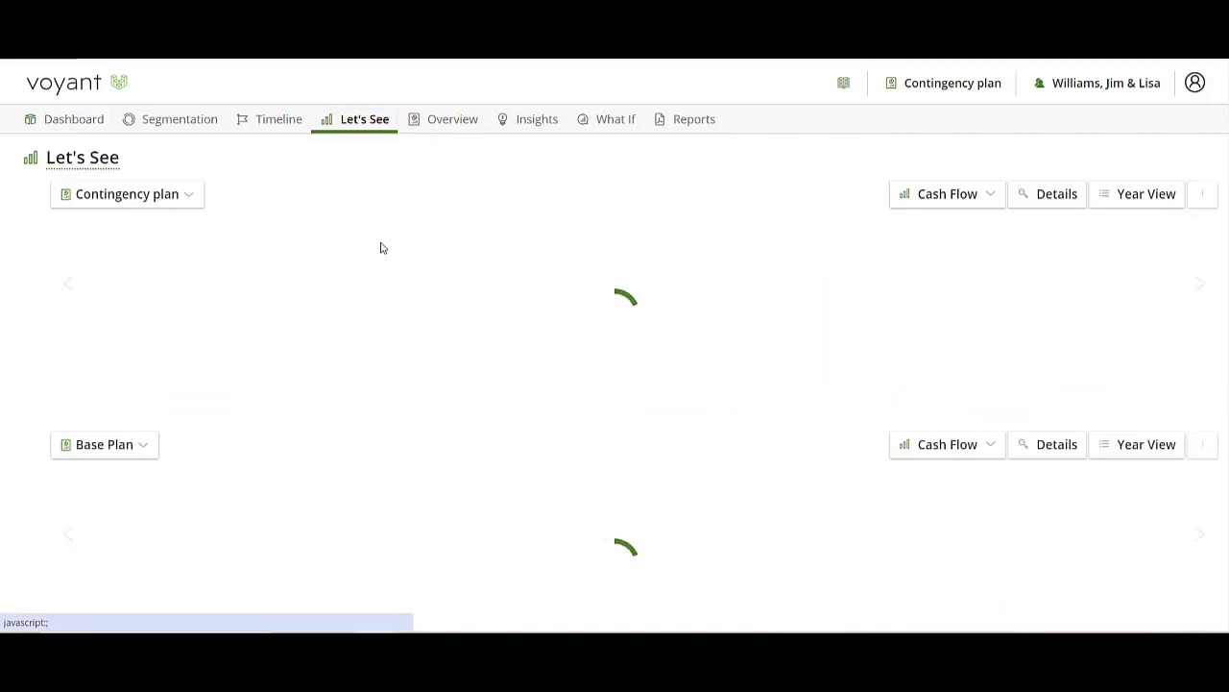
click(1066, 196)
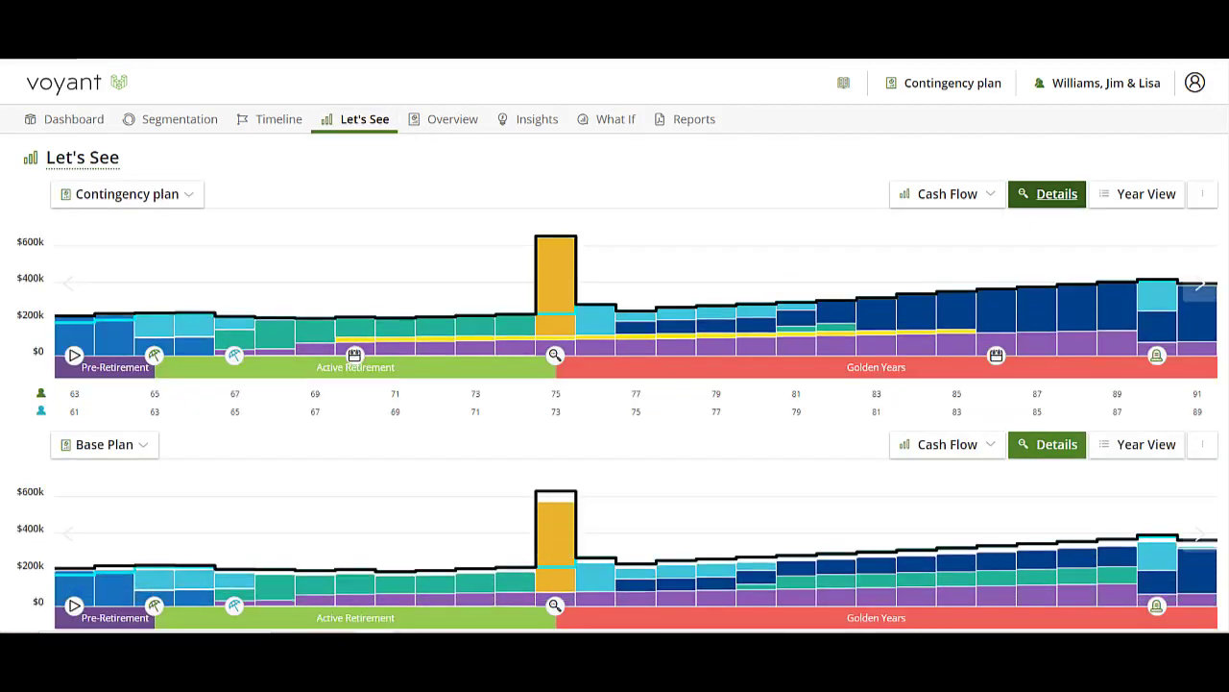
mouse_move(356, 351)
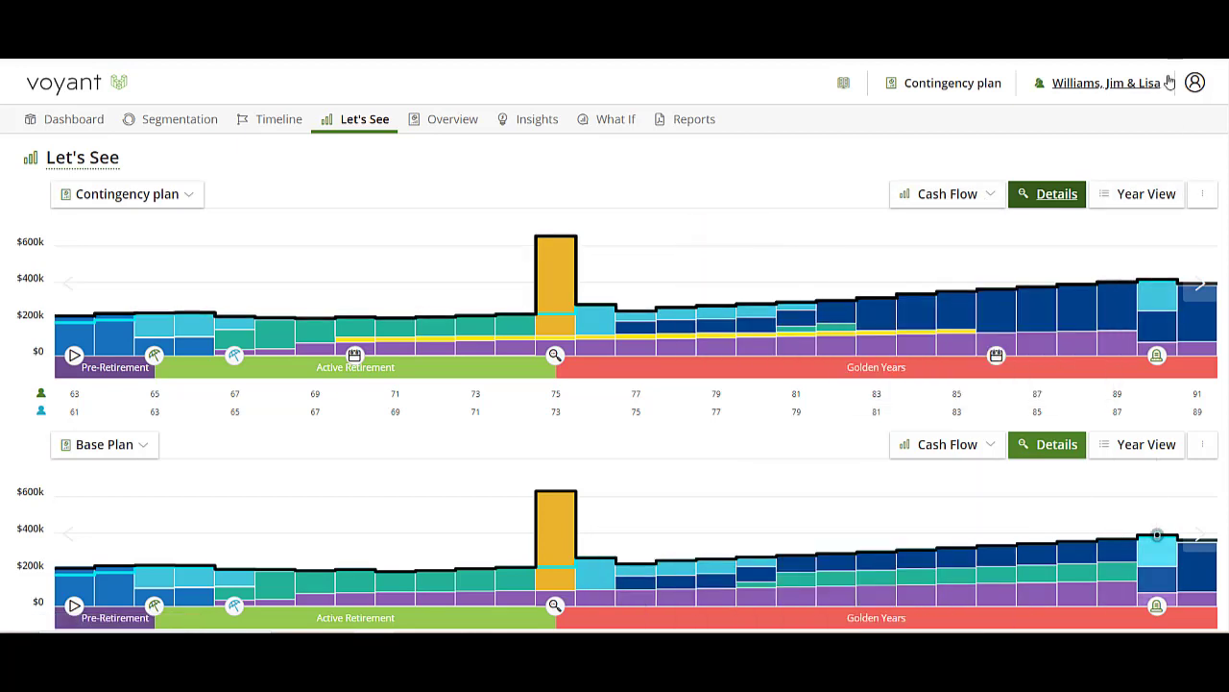
Open a support request to share this client's access, and start its message
click(1106, 86)
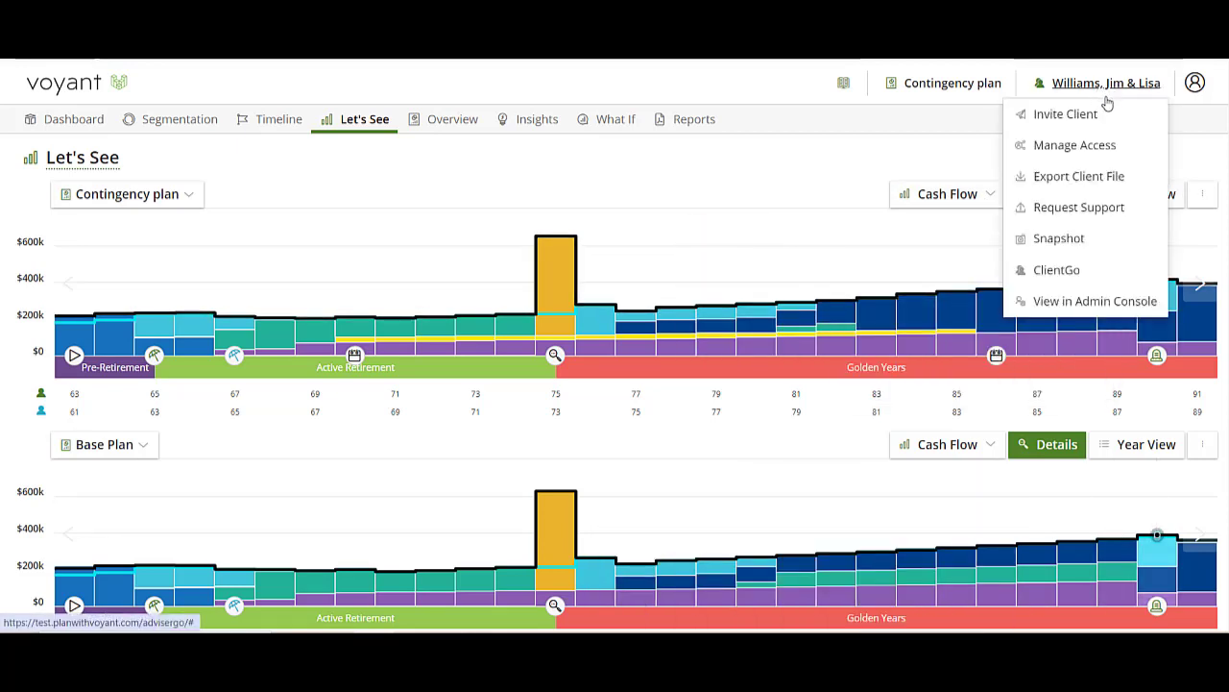
click(1060, 210)
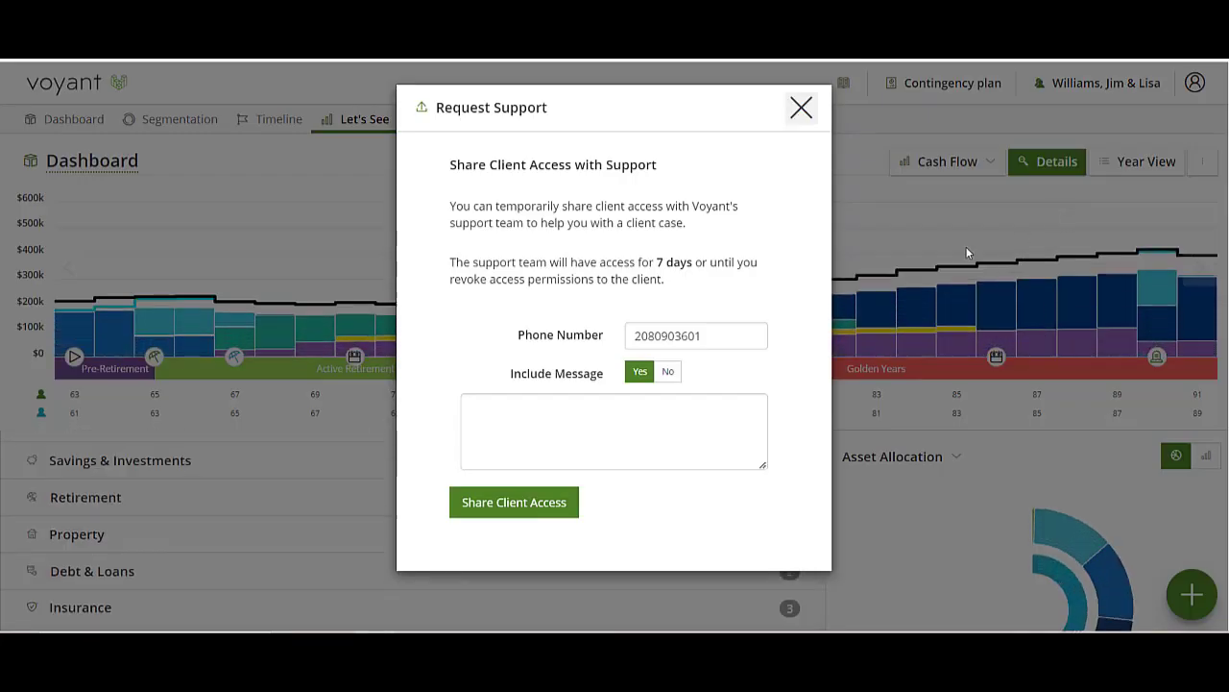
click(535, 410)
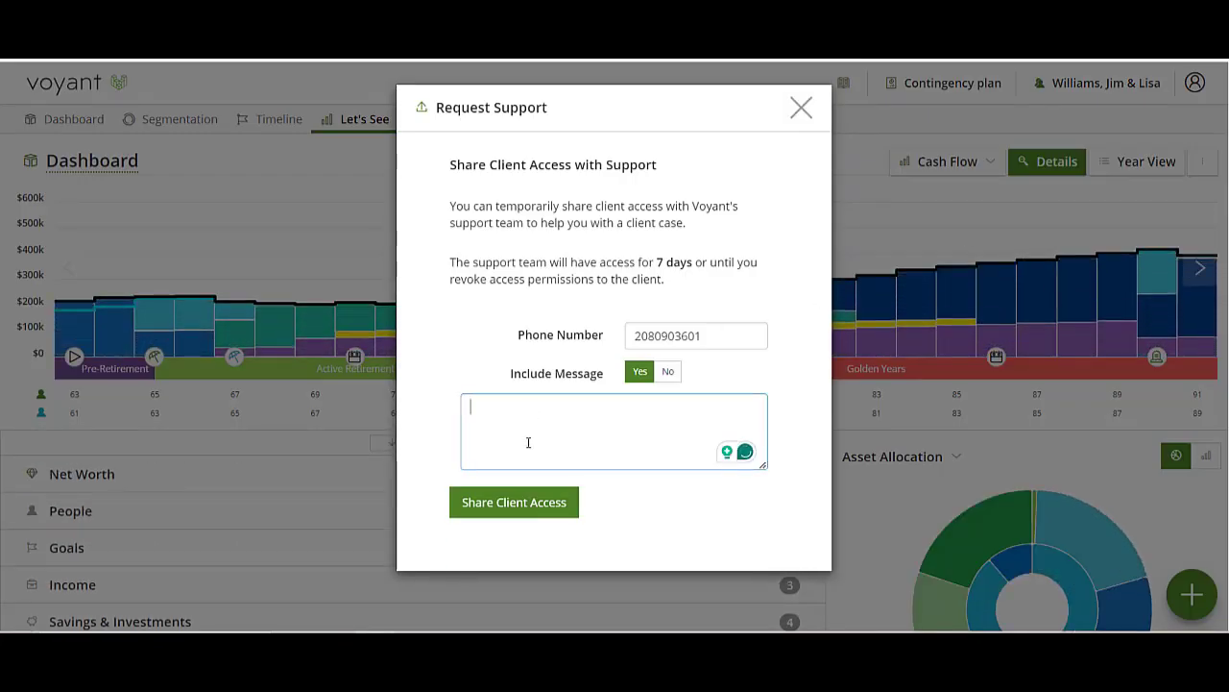